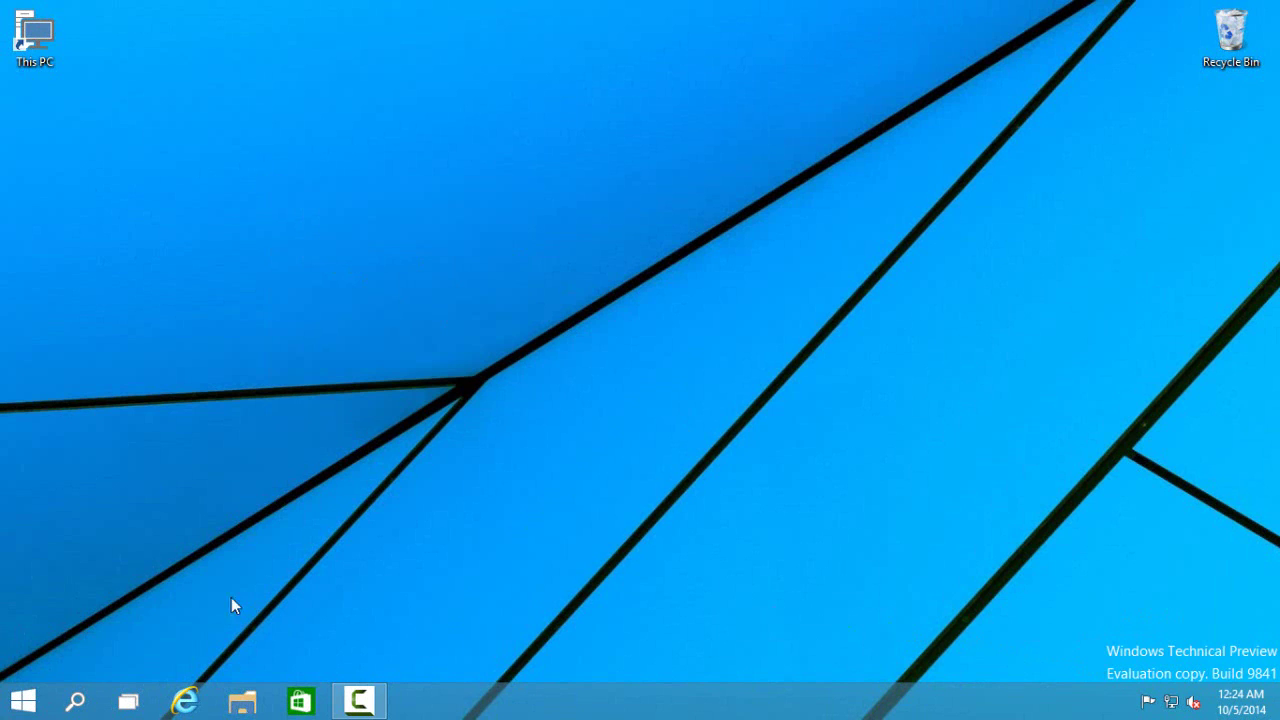
Step: Examine the Start menu, including the File Explorer submenu and the full list of installed apps, and close it
{"action": "left_click", "coordinate": [24, 703]}
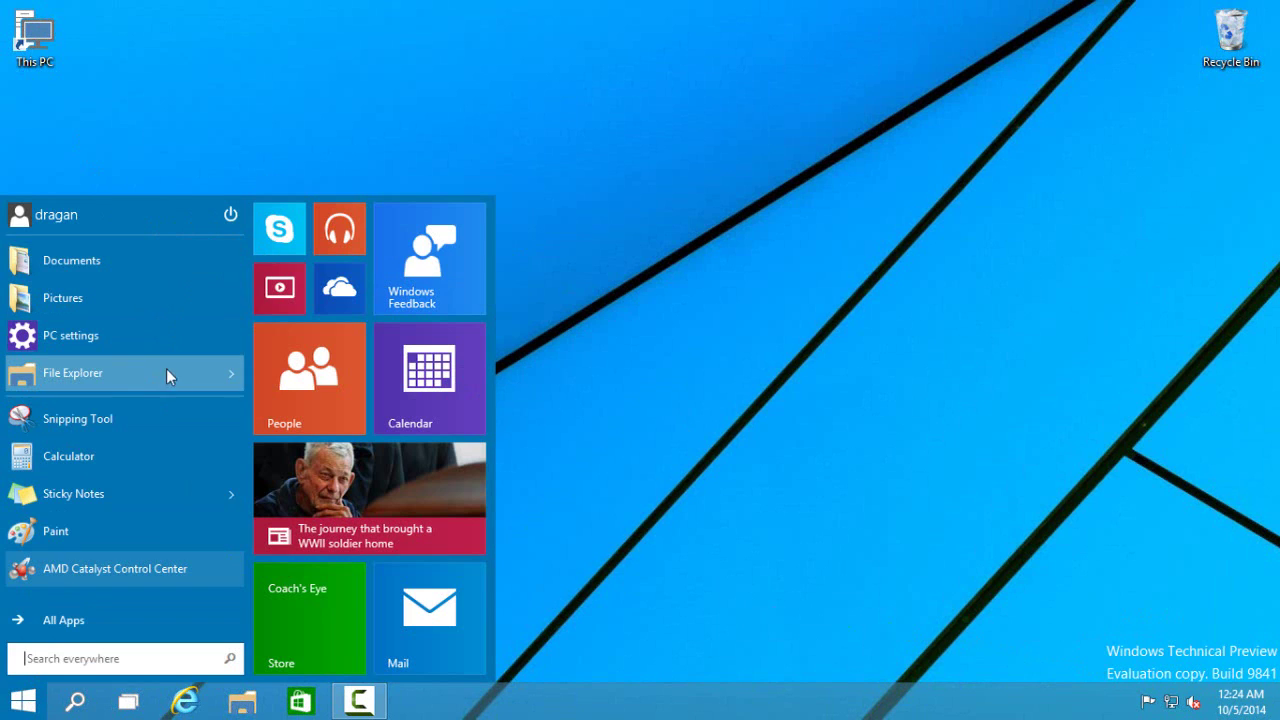
{"action": "mouse_move", "coordinate": [150, 375]}
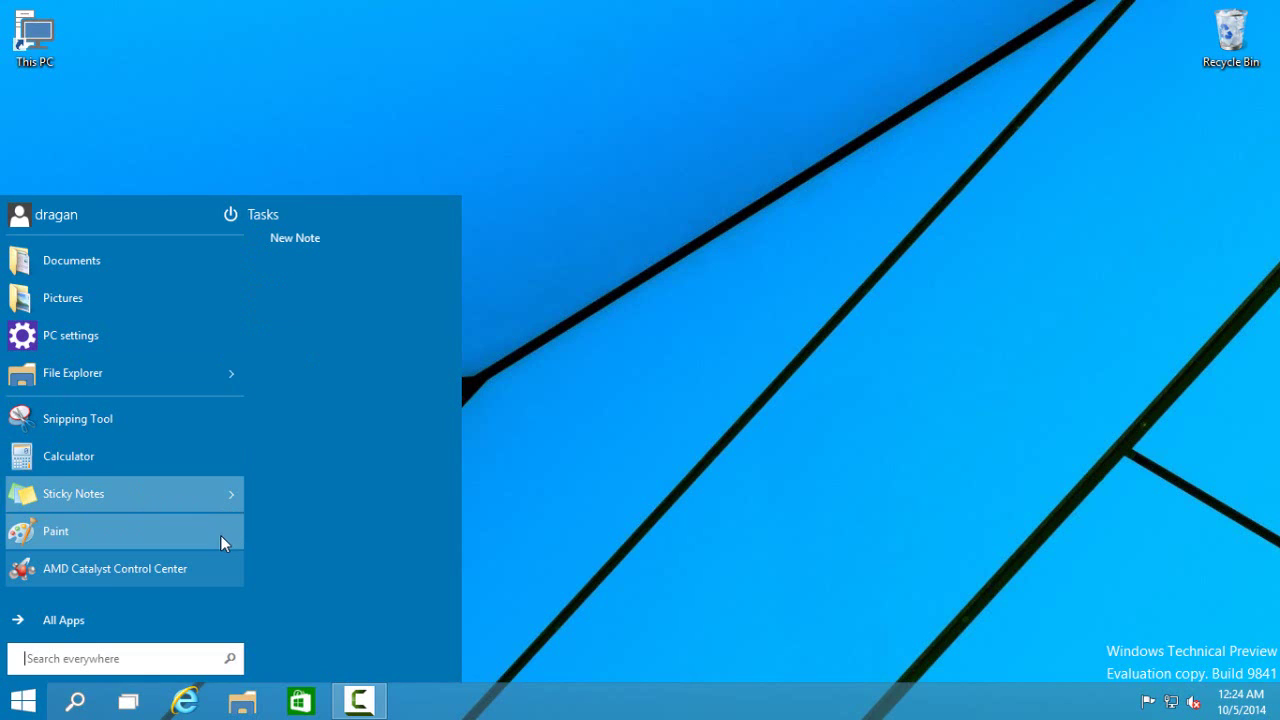
{"action": "left_click", "coordinate": [157, 621]}
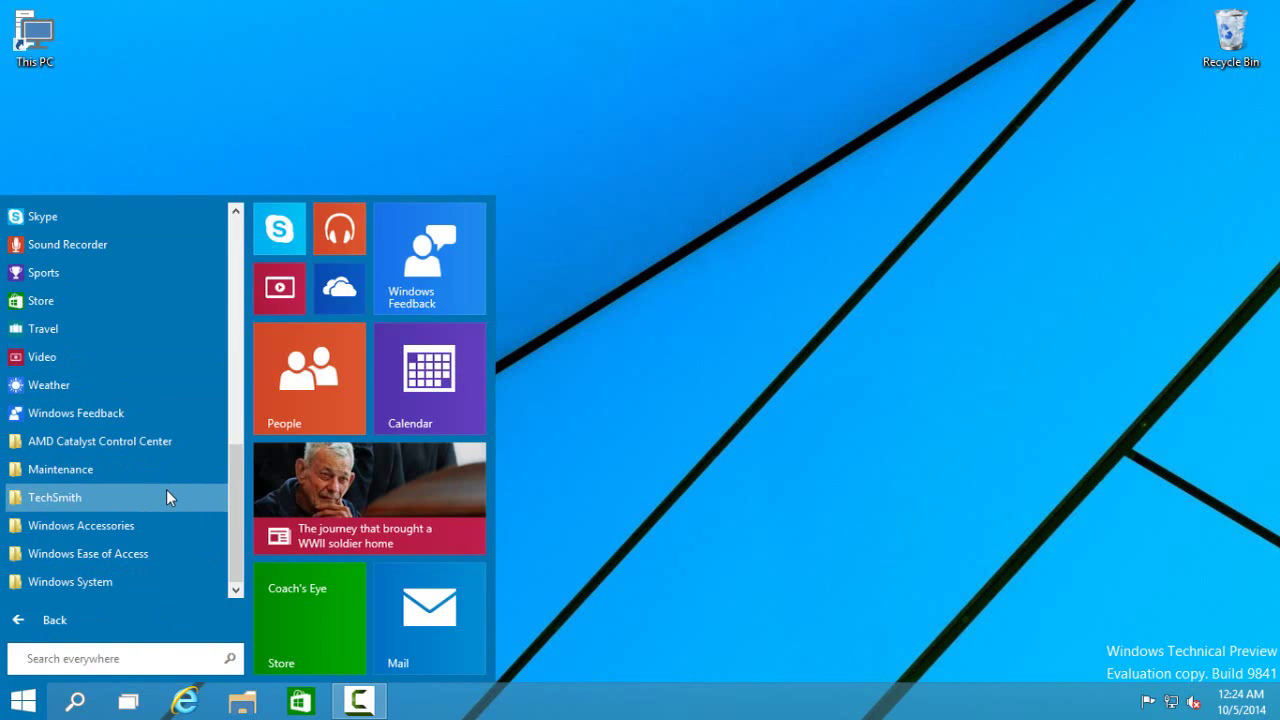
{"action": "scroll", "coordinate": [230, 413], "scroll_direction": "up", "scroll_amount": 2}
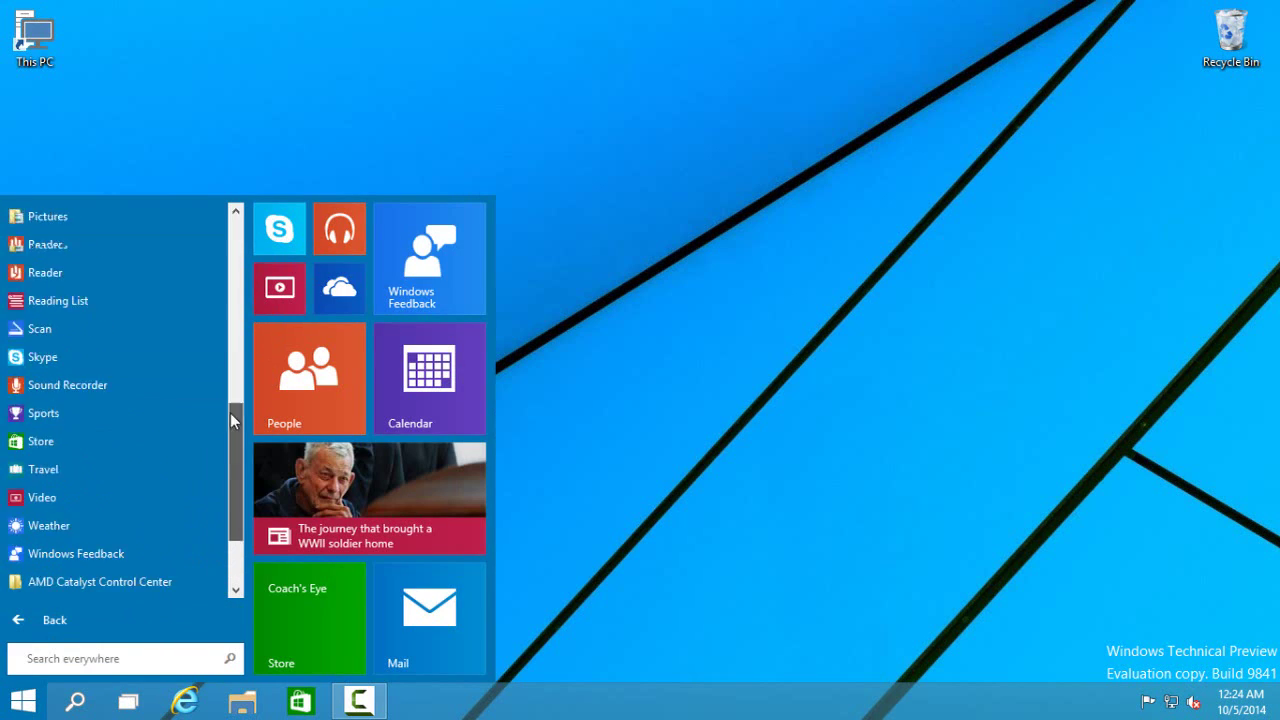
{"action": "left_click_drag", "start_coordinate": [230, 413], "coordinate": [247, 257]}
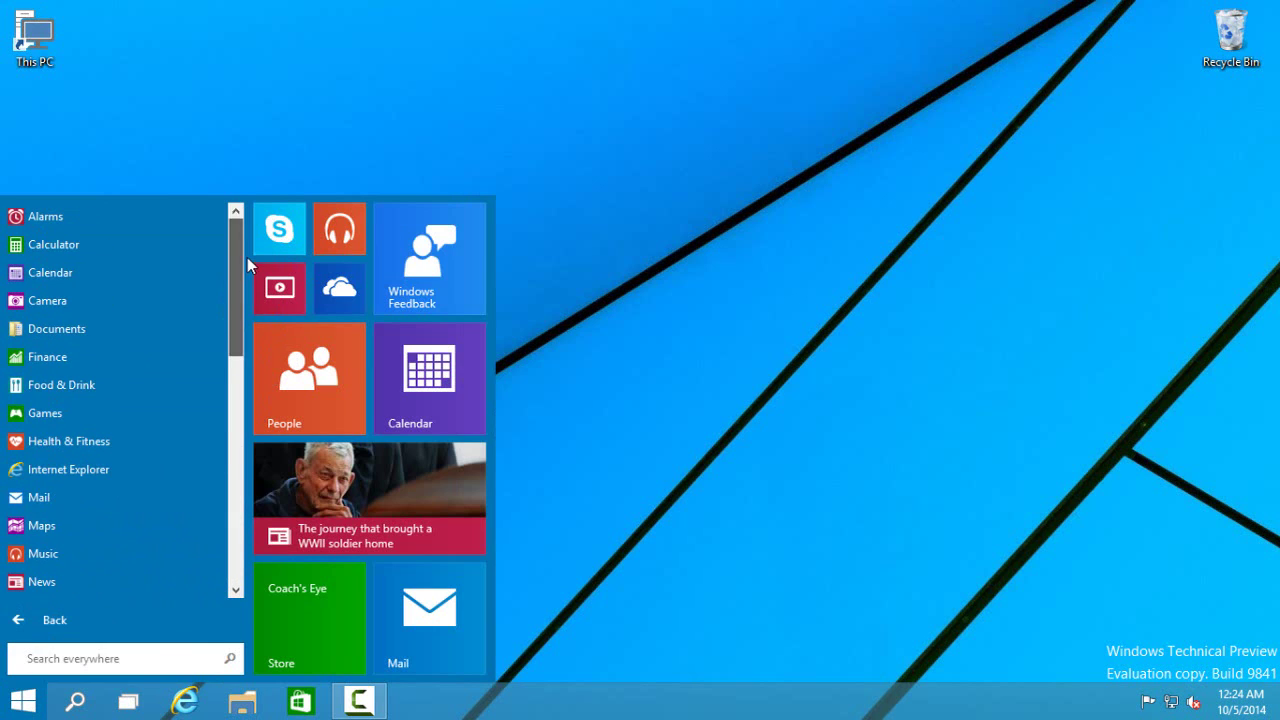
{"action": "left_click", "coordinate": [25, 702]}
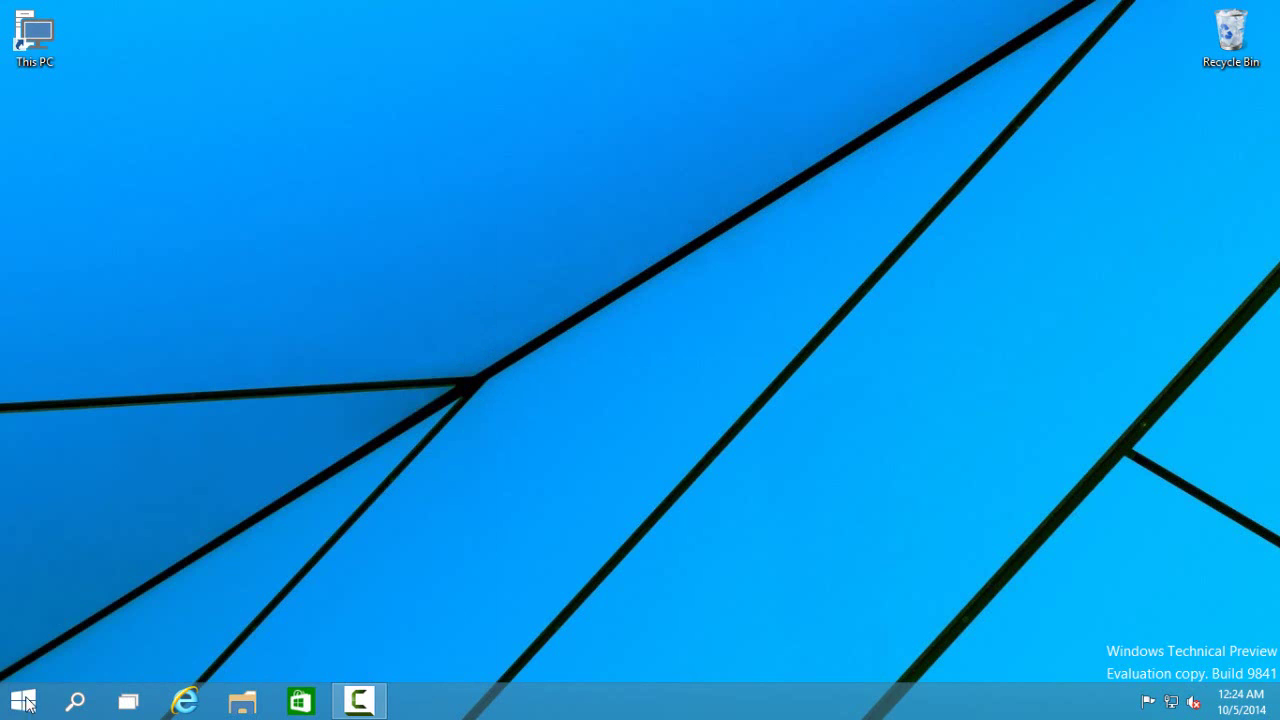
{"action": "left_click", "coordinate": [37, 700]}
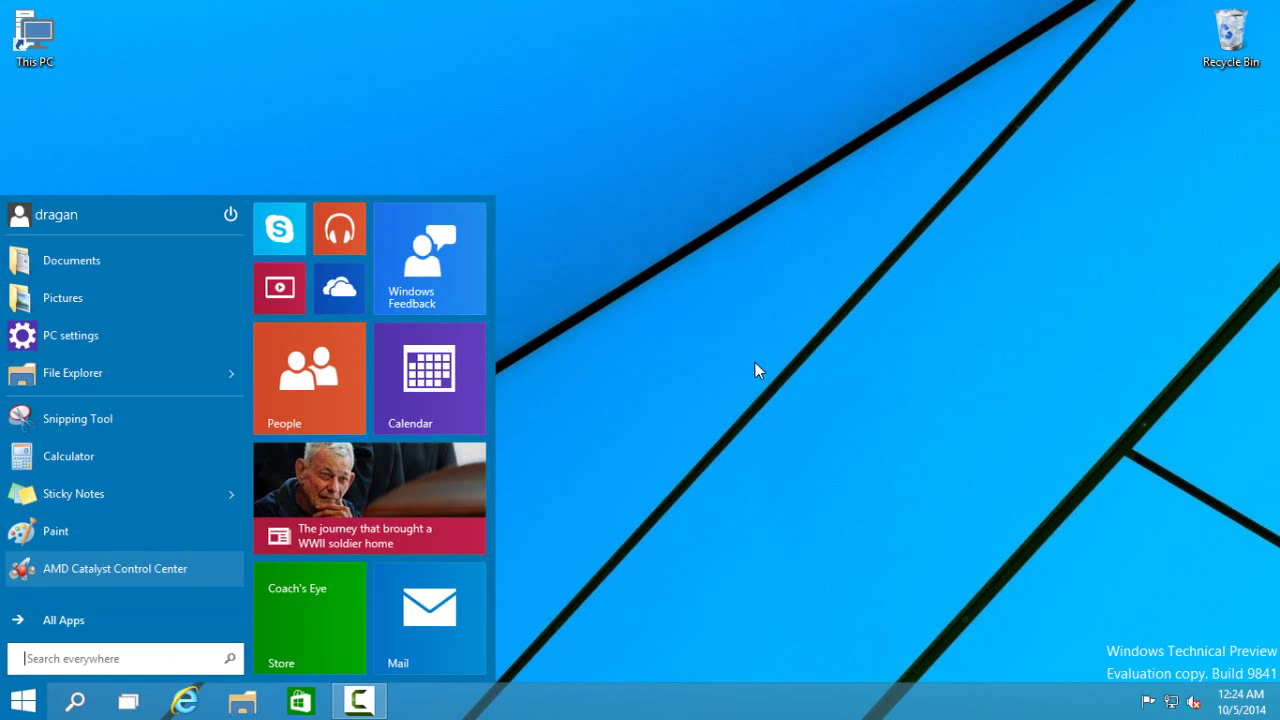
{"action": "left_click", "coordinate": [644, 376]}
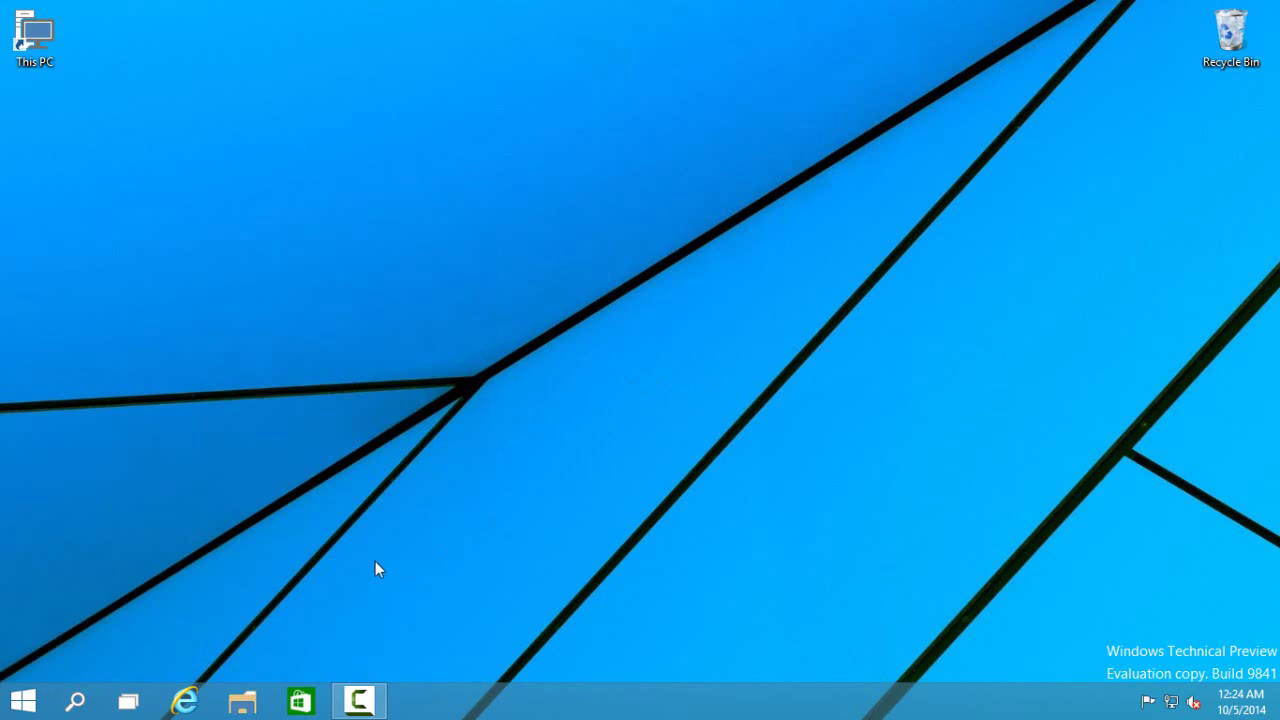
Step: View the search panel, then remove all the extra virtual desktops in Task View
{"action": "left_click", "coordinate": [68, 704]}
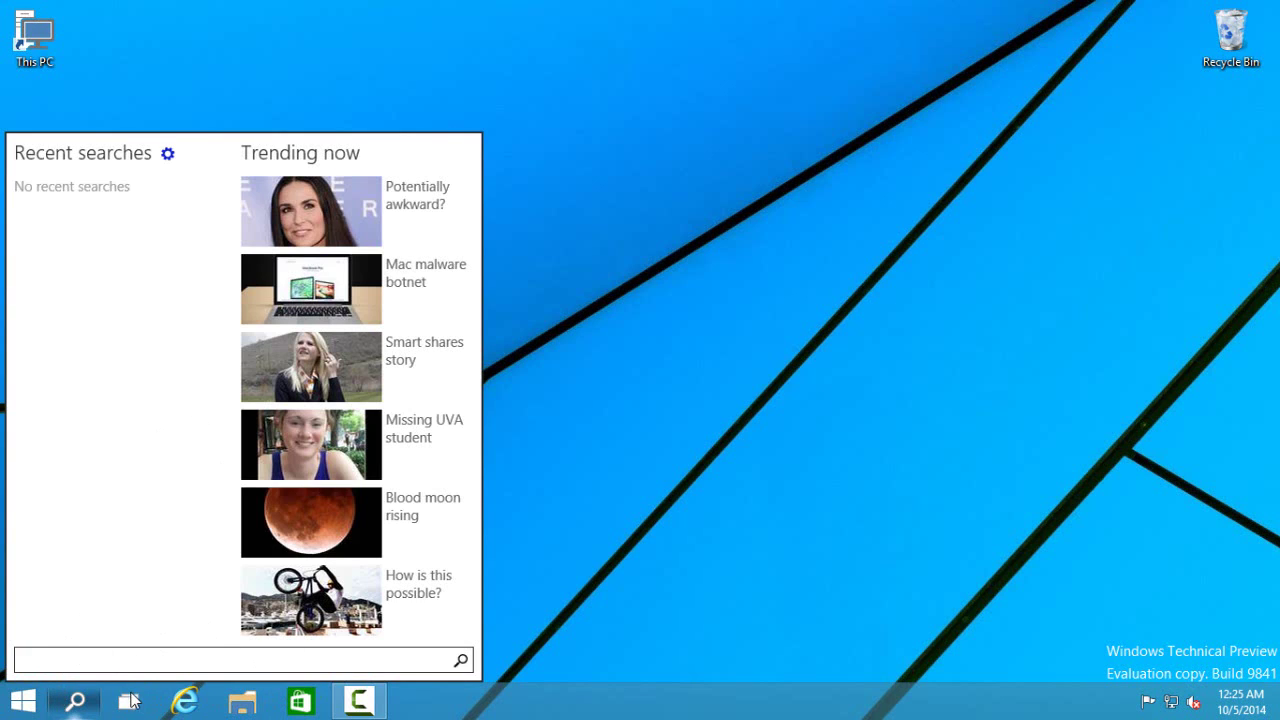
{"action": "left_click", "coordinate": [130, 700]}
{"action": "left_click", "coordinate": [130, 700]}
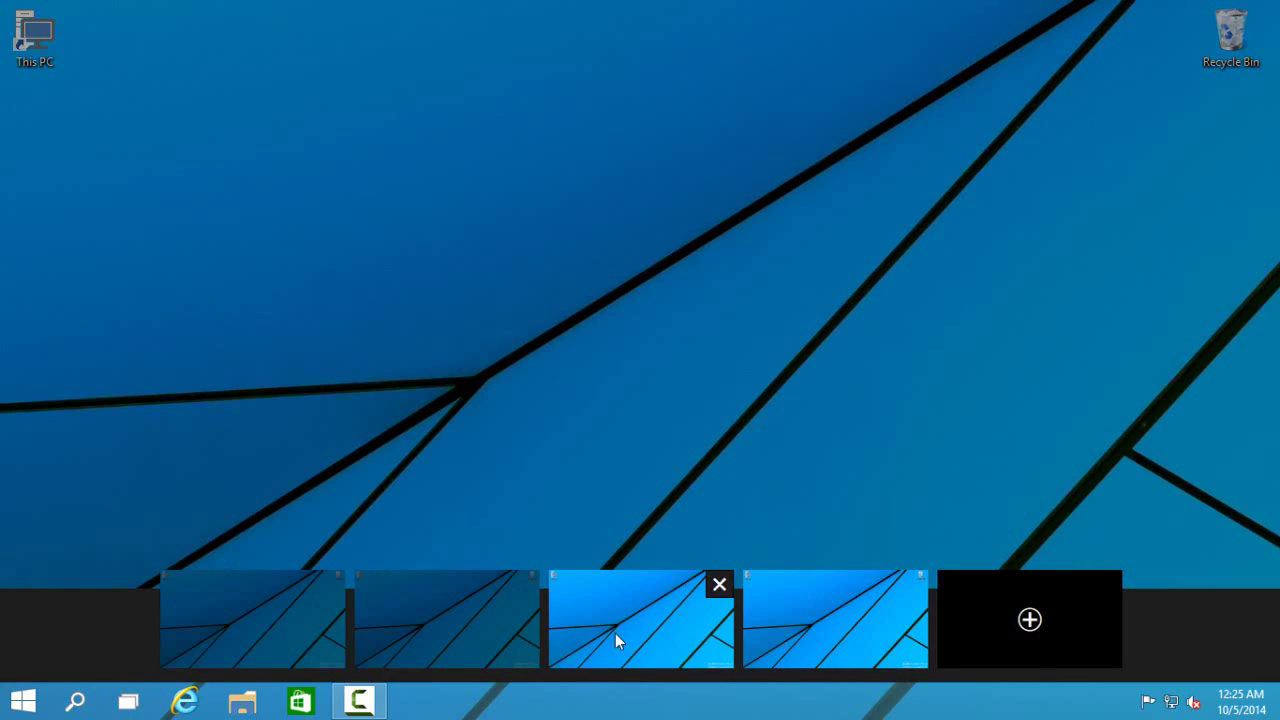
{"action": "left_click", "coordinate": [719, 584]}
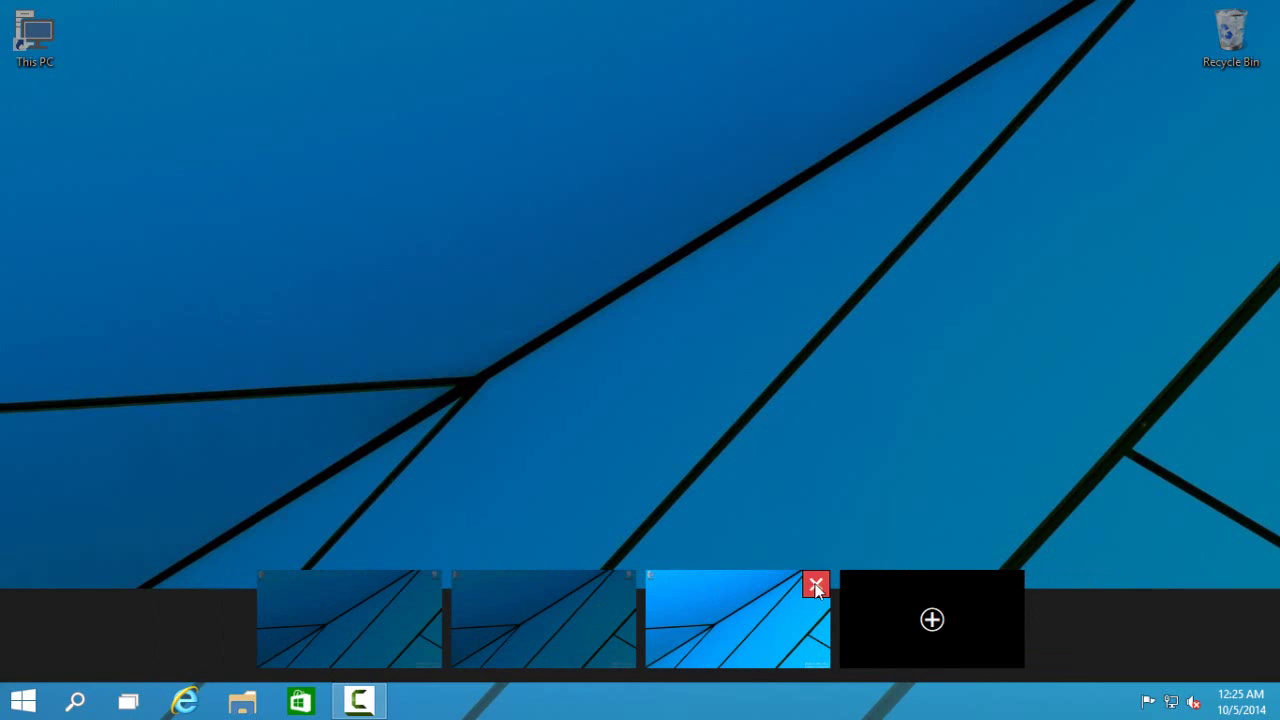
{"action": "left_click", "coordinate": [816, 586]}
{"action": "left_click", "coordinate": [720, 584]}
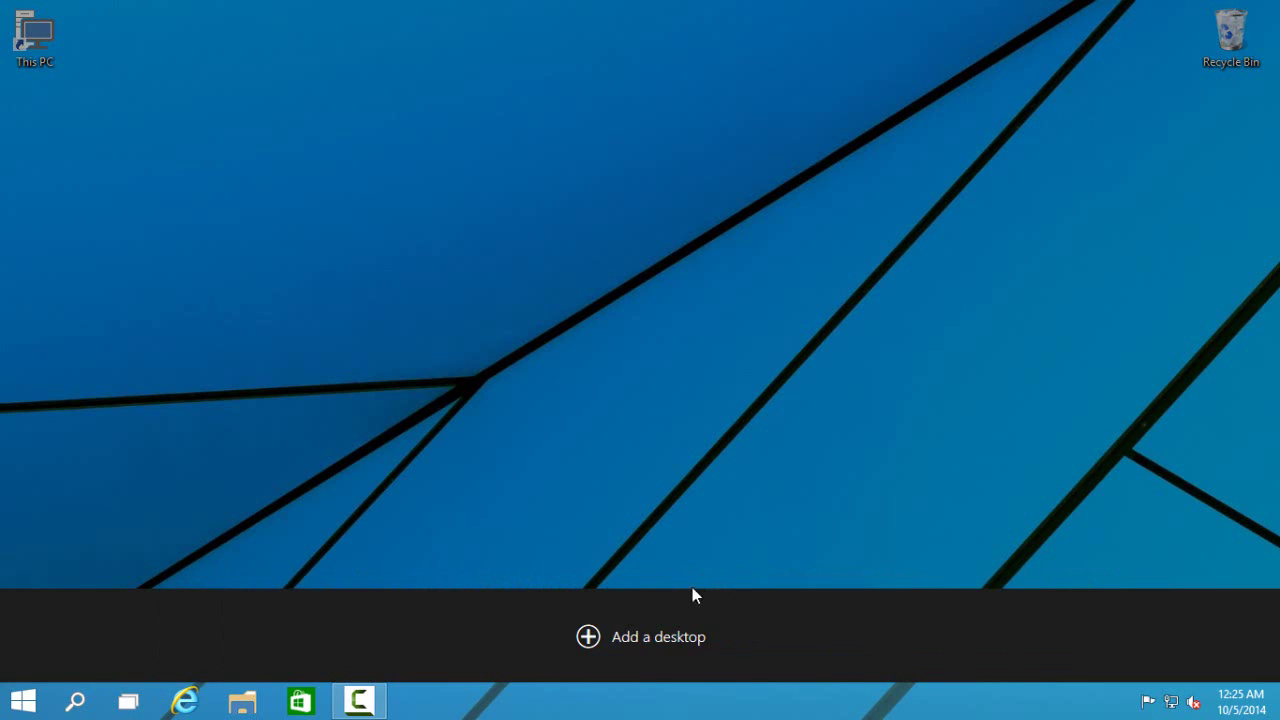
Step: Add two virtual desktops, remove the last one, and leave Task View
{"action": "left_click", "coordinate": [592, 636]}
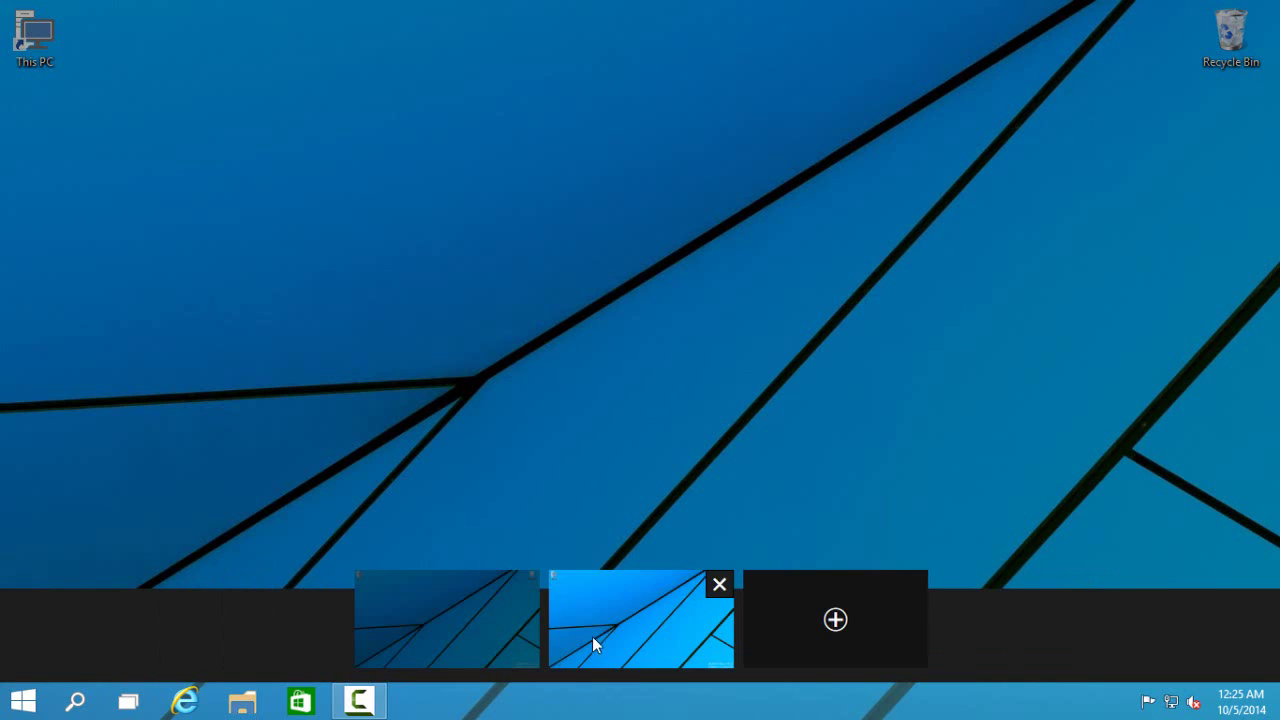
{"action": "left_click", "coordinate": [809, 631]}
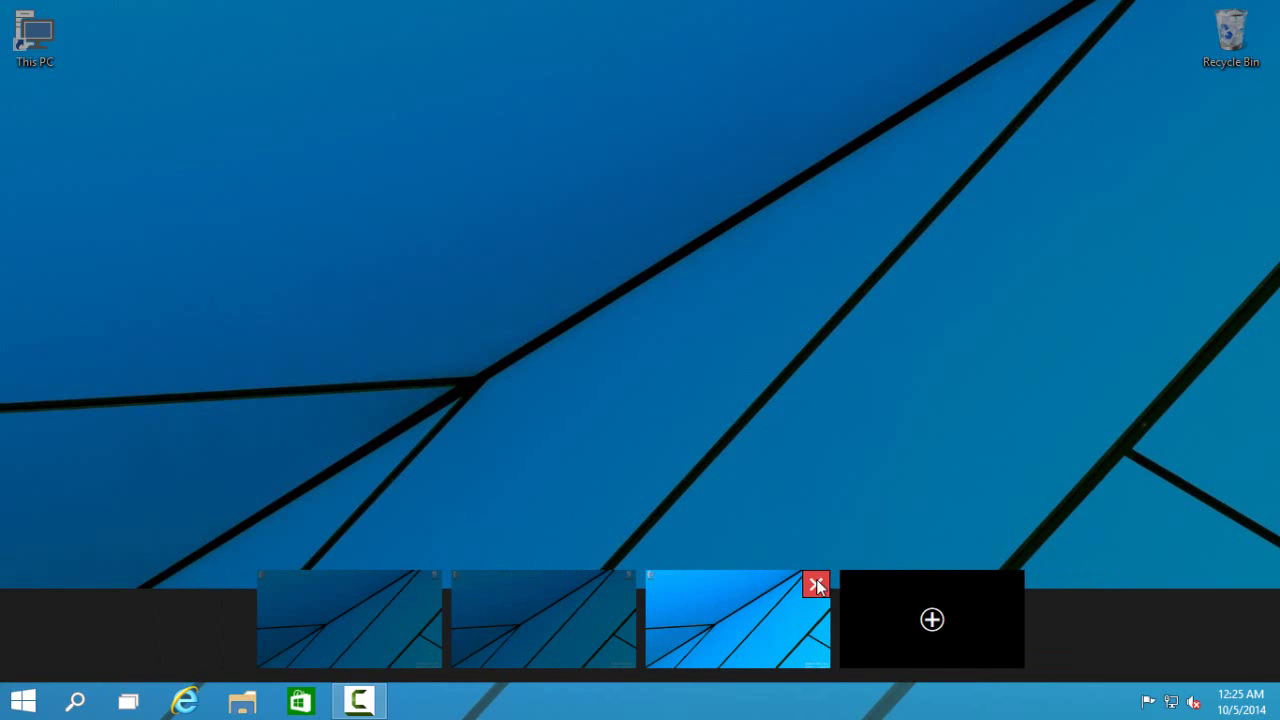
{"action": "left_click", "coordinate": [816, 585]}
{"action": "left_click", "coordinate": [294, 557]}
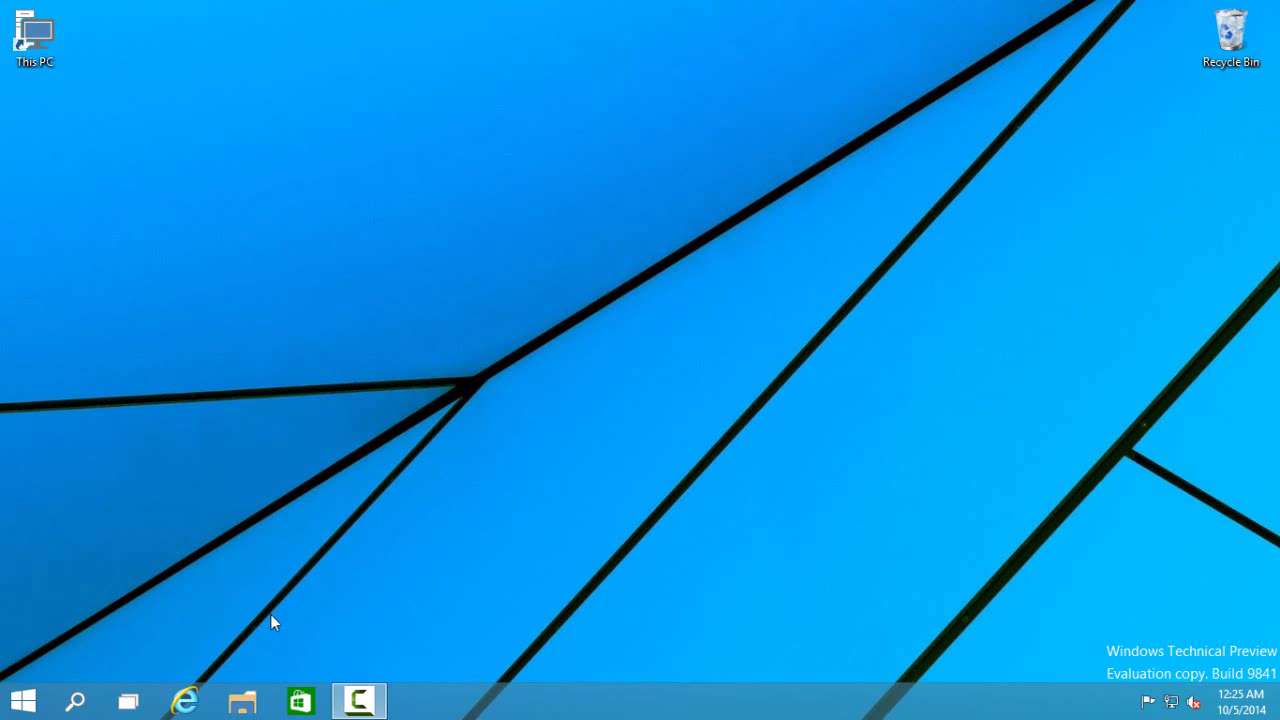
Step: Launch Internet Explorer to view its MSN start page and close the browser
{"action": "left_click", "coordinate": [186, 703]}
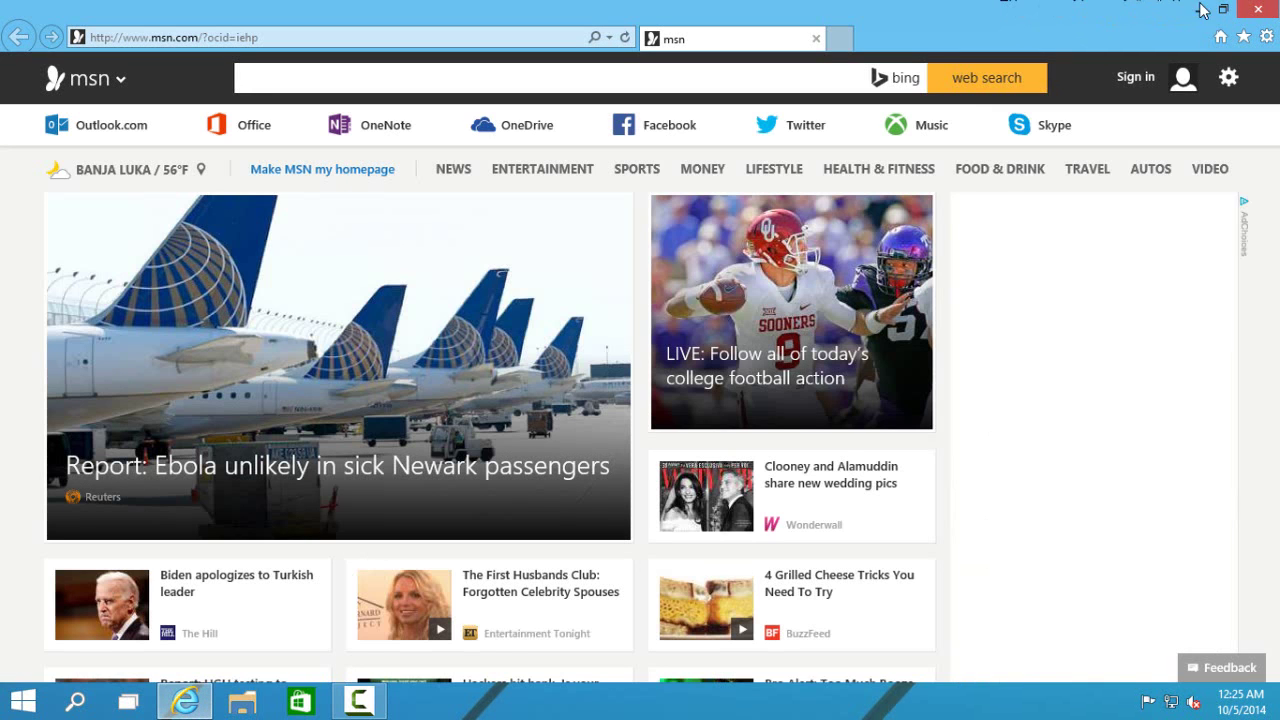
{"action": "left_click", "coordinate": [1260, 10]}
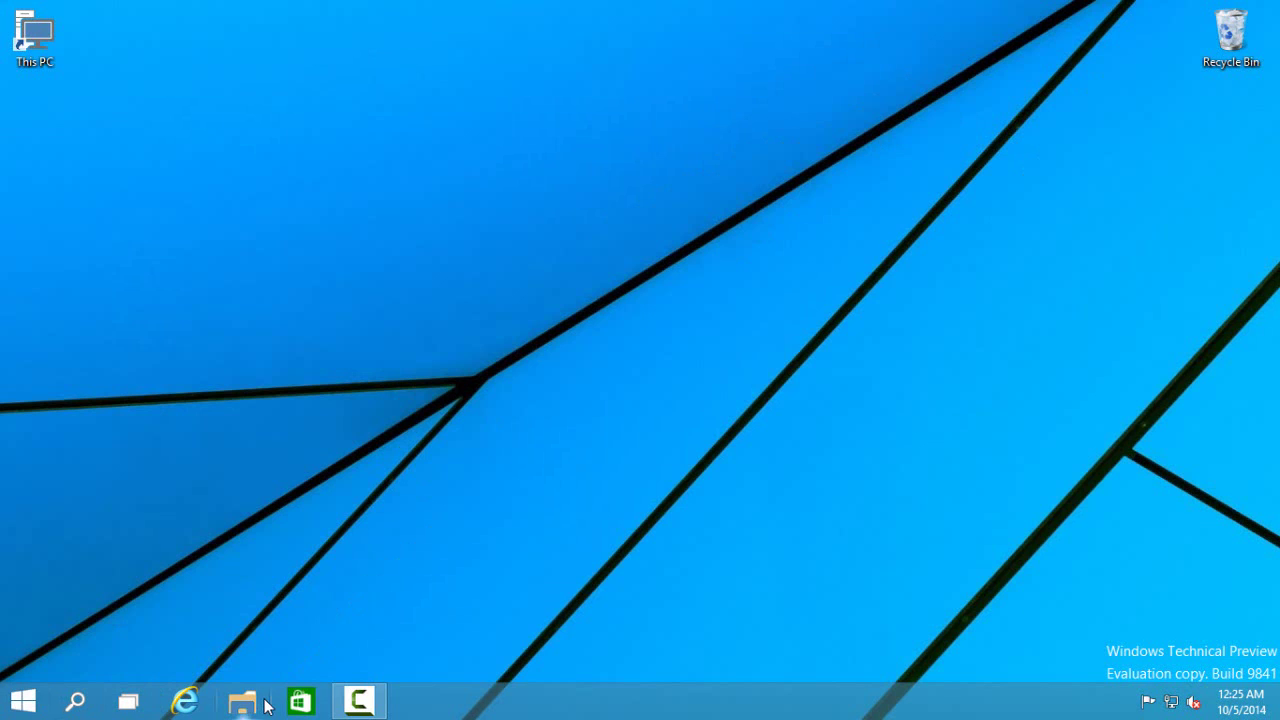
Step: Show This PC in a File Explorer window and minimize the window
{"action": "left_click", "coordinate": [264, 704]}
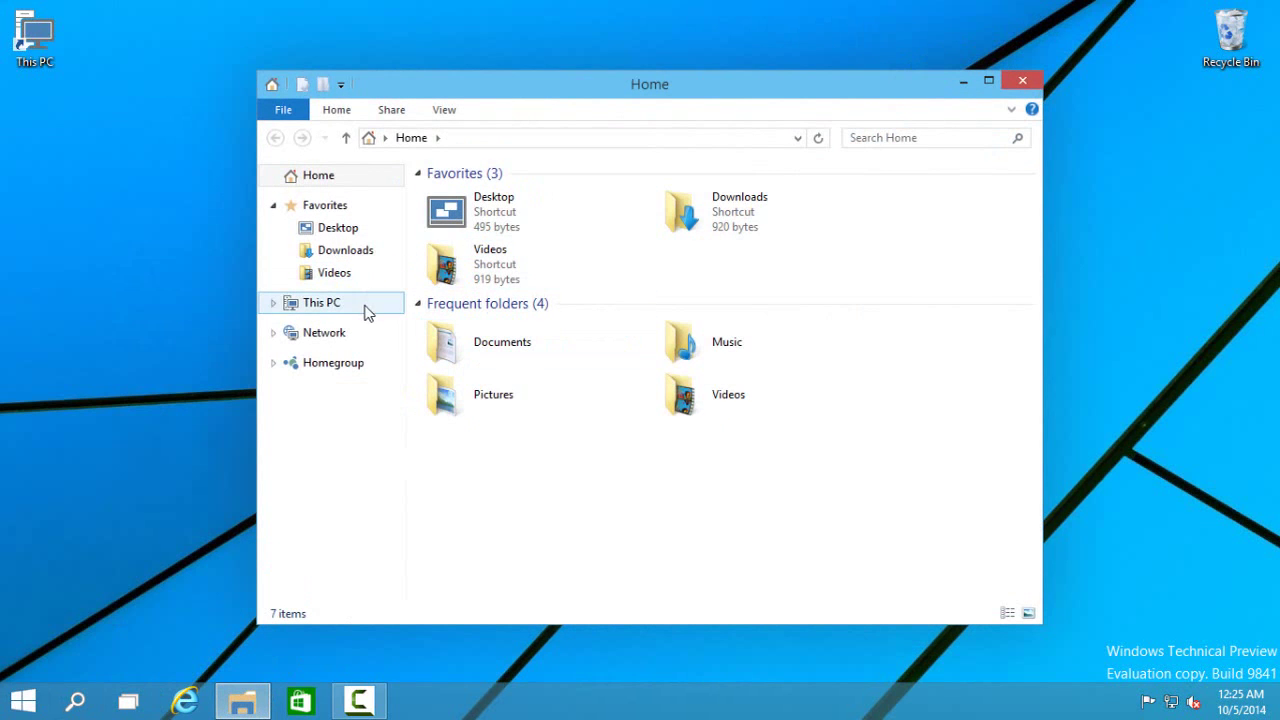
{"action": "left_click", "coordinate": [366, 313]}
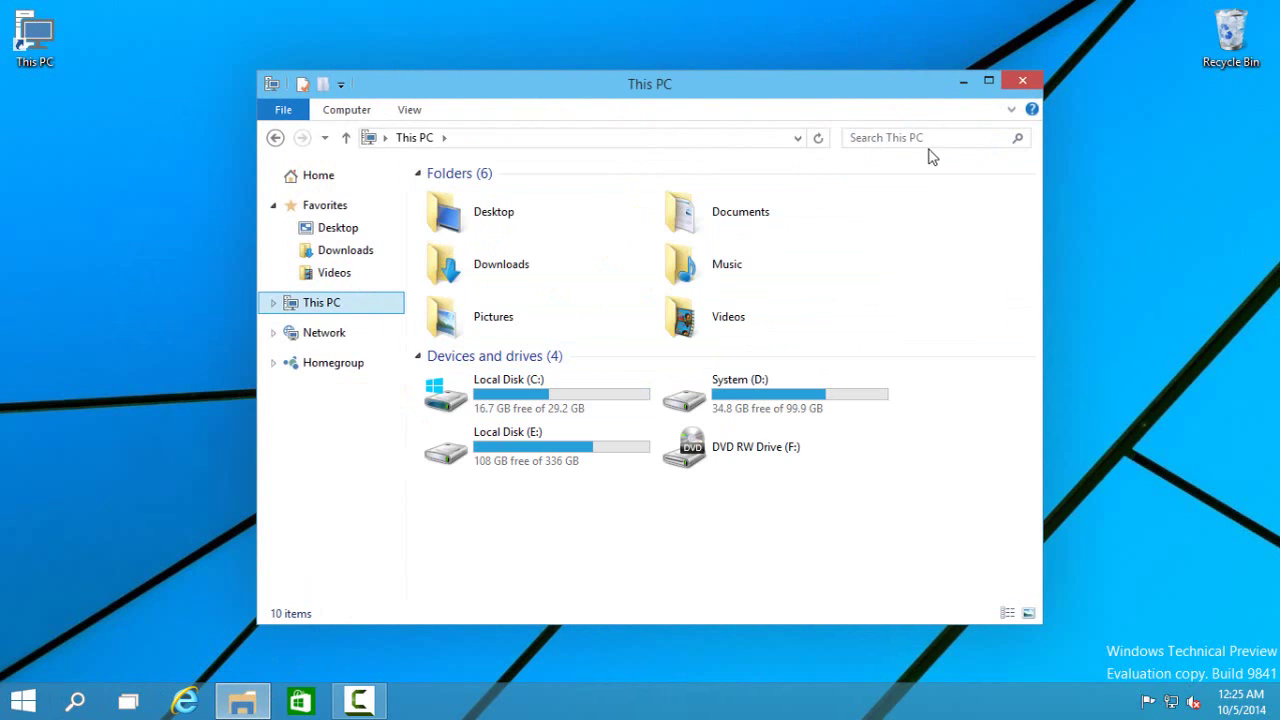
{"action": "left_click", "coordinate": [963, 82]}
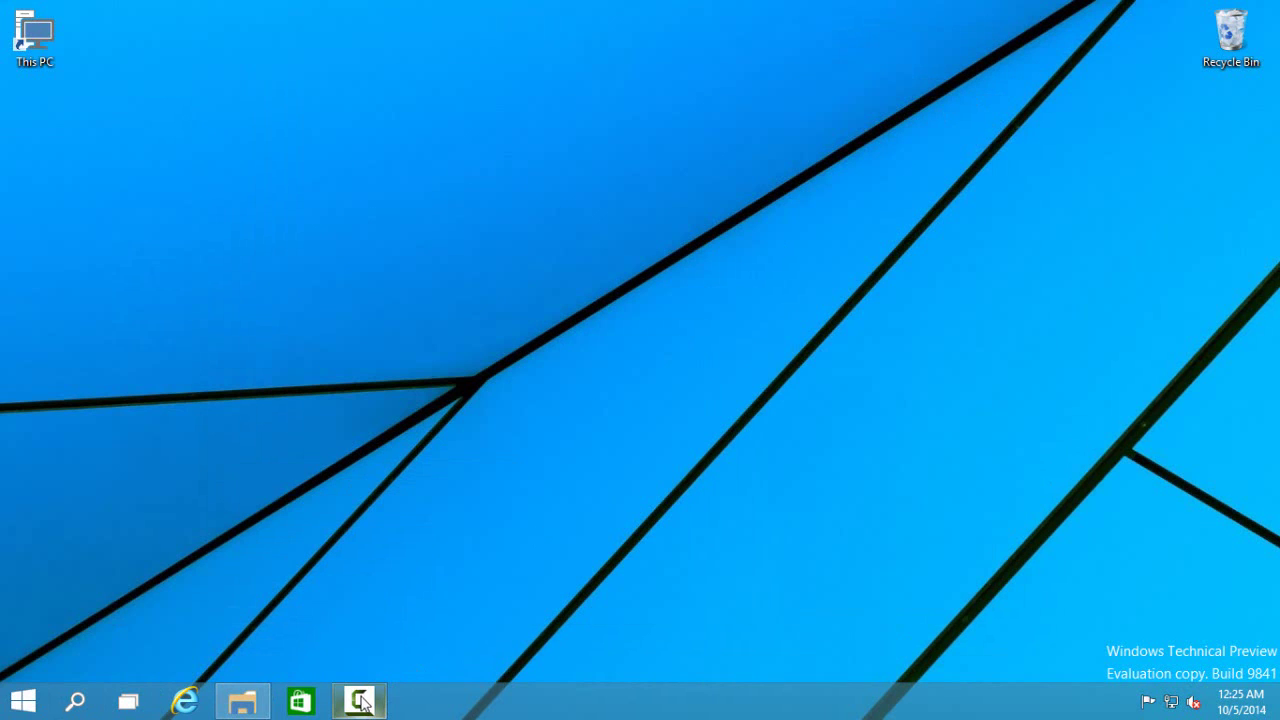
Step: Launch the Store app, move it around the desktop as a floating window, maximize it, and close it
{"action": "left_click", "coordinate": [306, 701]}
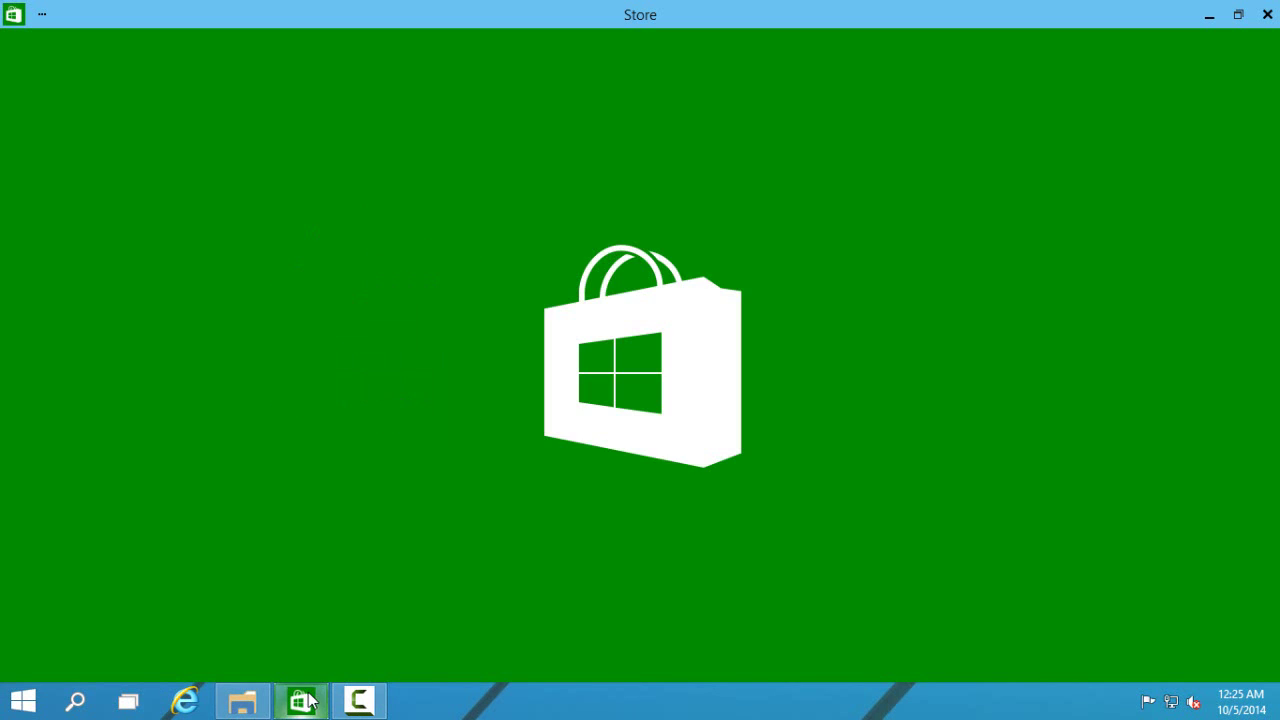
{"action": "left_click_drag", "start_coordinate": [747, 17], "coordinate": [746, 47]}
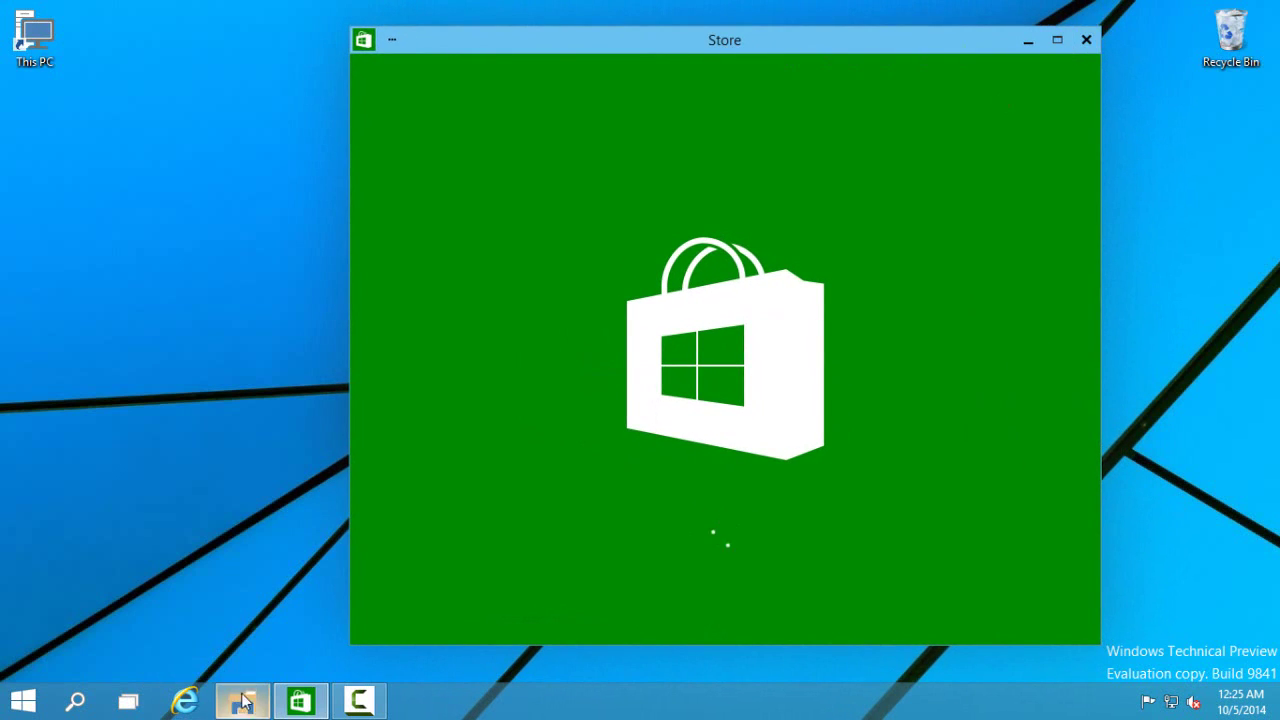
{"action": "left_click_drag", "start_coordinate": [959, 45], "coordinate": [784, 85]}
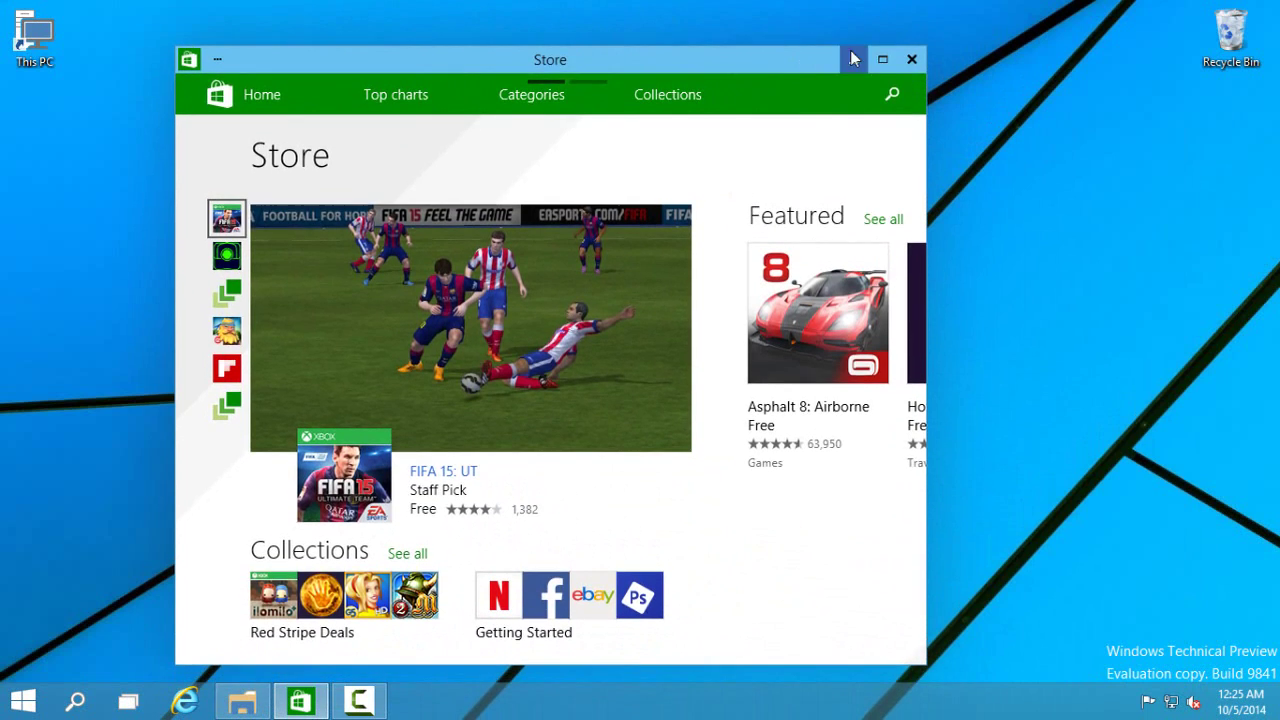
{"action": "double_click", "coordinate": [784, 85]}
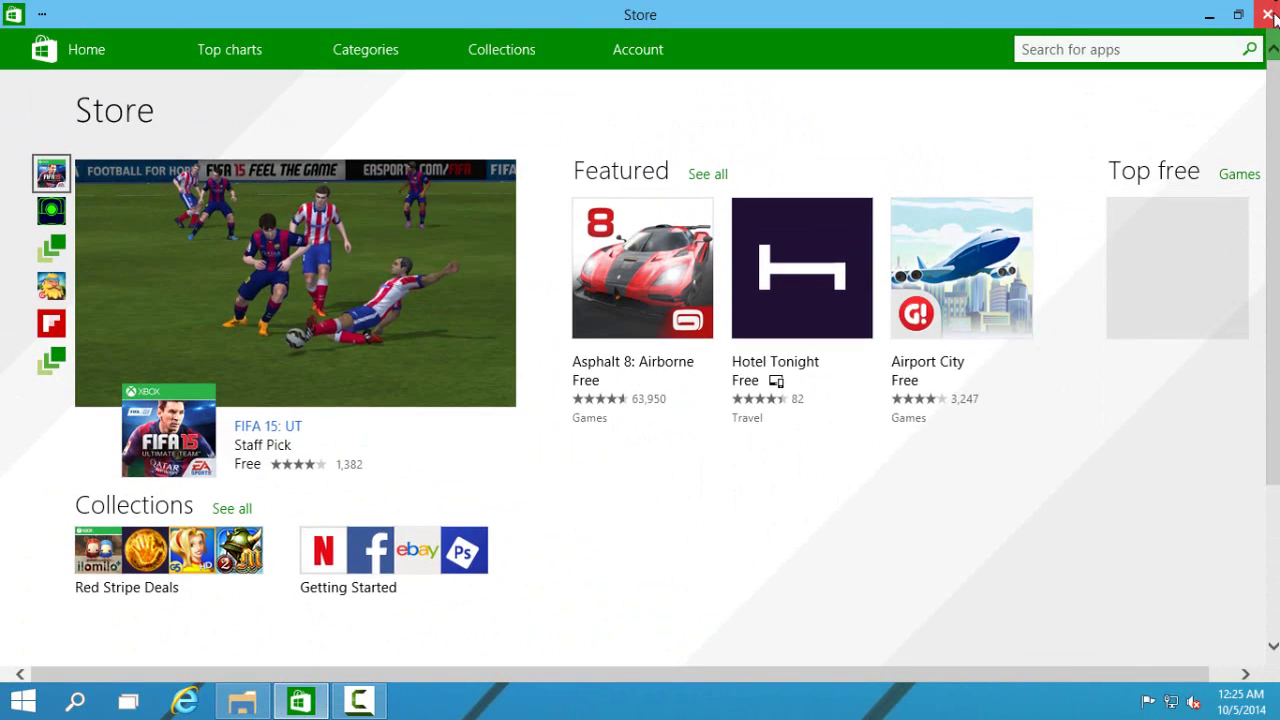
{"action": "left_click", "coordinate": [1268, 14]}
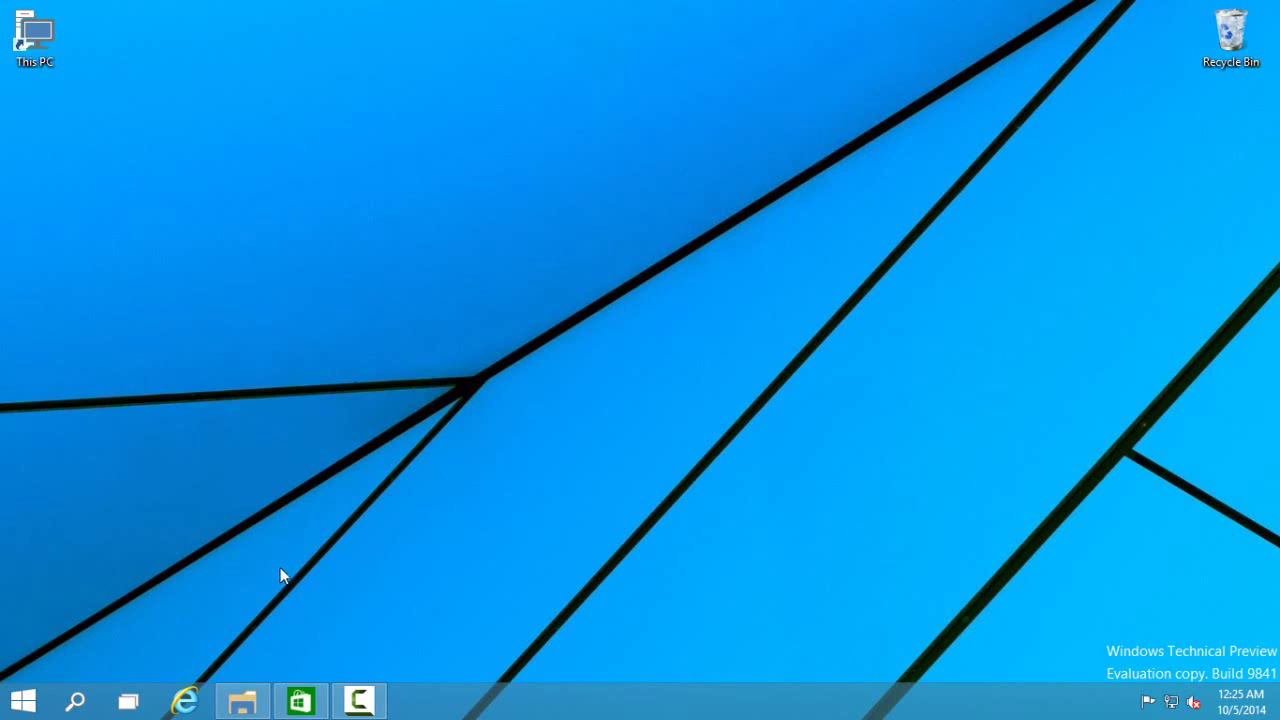
Step: Snap the This PC window to the upper-left quarter of the desktop and a new File Explorer Home window to the lower-right quarter
{"action": "left_click", "coordinate": [242, 700]}
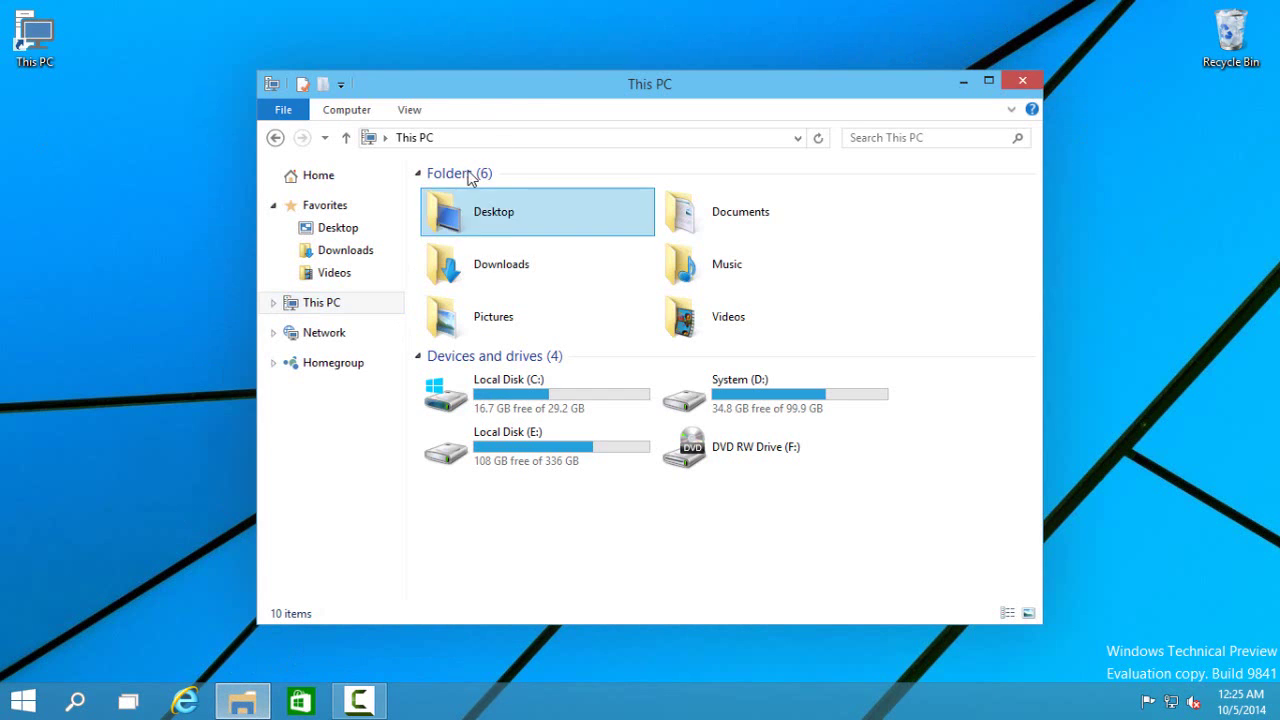
{"action": "left_click_drag", "start_coordinate": [516, 88], "coordinate": [3, 8]}
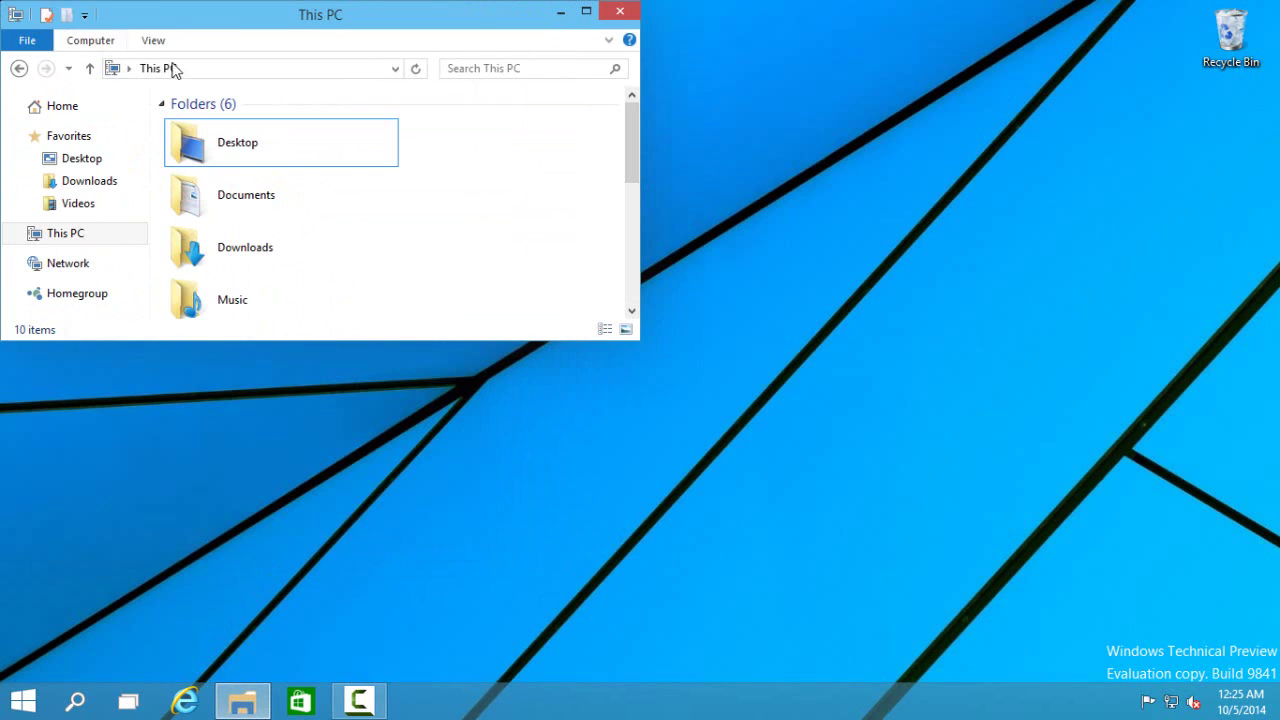
{"action": "left_click", "coordinate": [23, 700]}
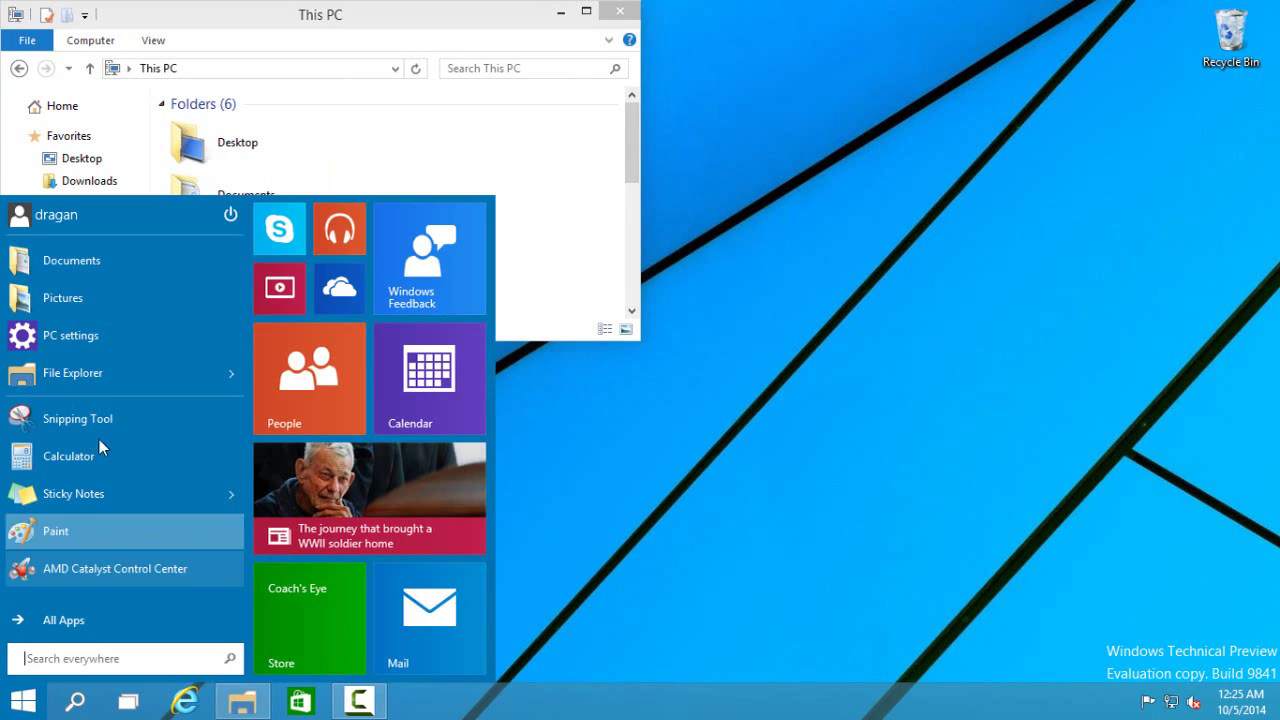
{"action": "left_click", "coordinate": [110, 368]}
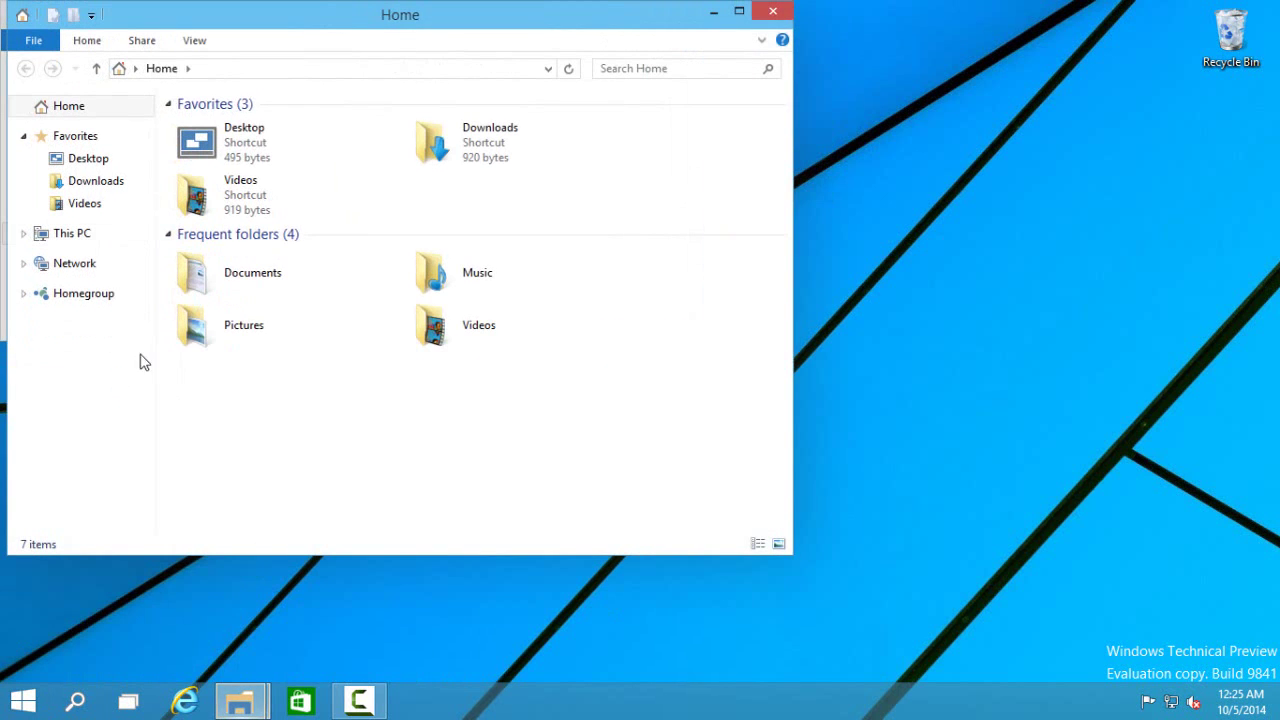
{"action": "left_click_drag", "start_coordinate": [303, 22], "coordinate": [1279, 715]}
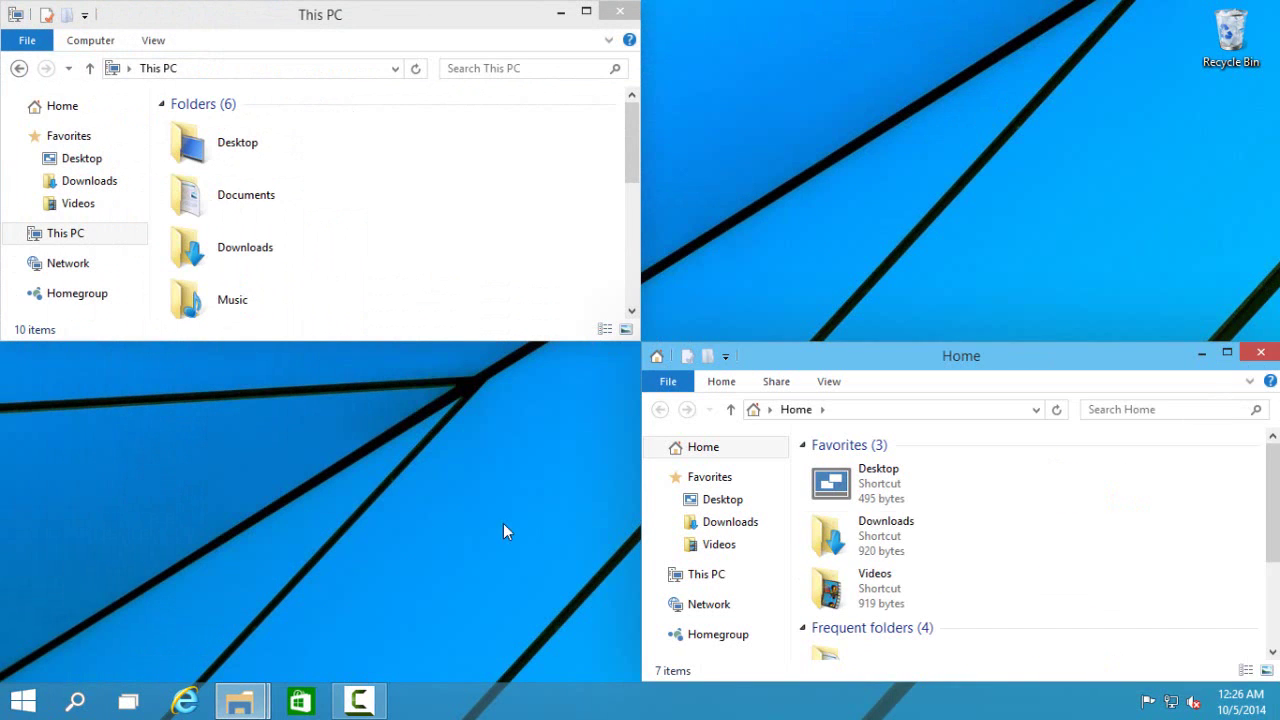
Step: Open the Videos folder from File Explorer's frequent folders and snap its window to the lower-left quarter of the desktop
{"action": "left_click", "coordinate": [26, 701]}
{"action": "mouse_move", "coordinate": [217, 381]}
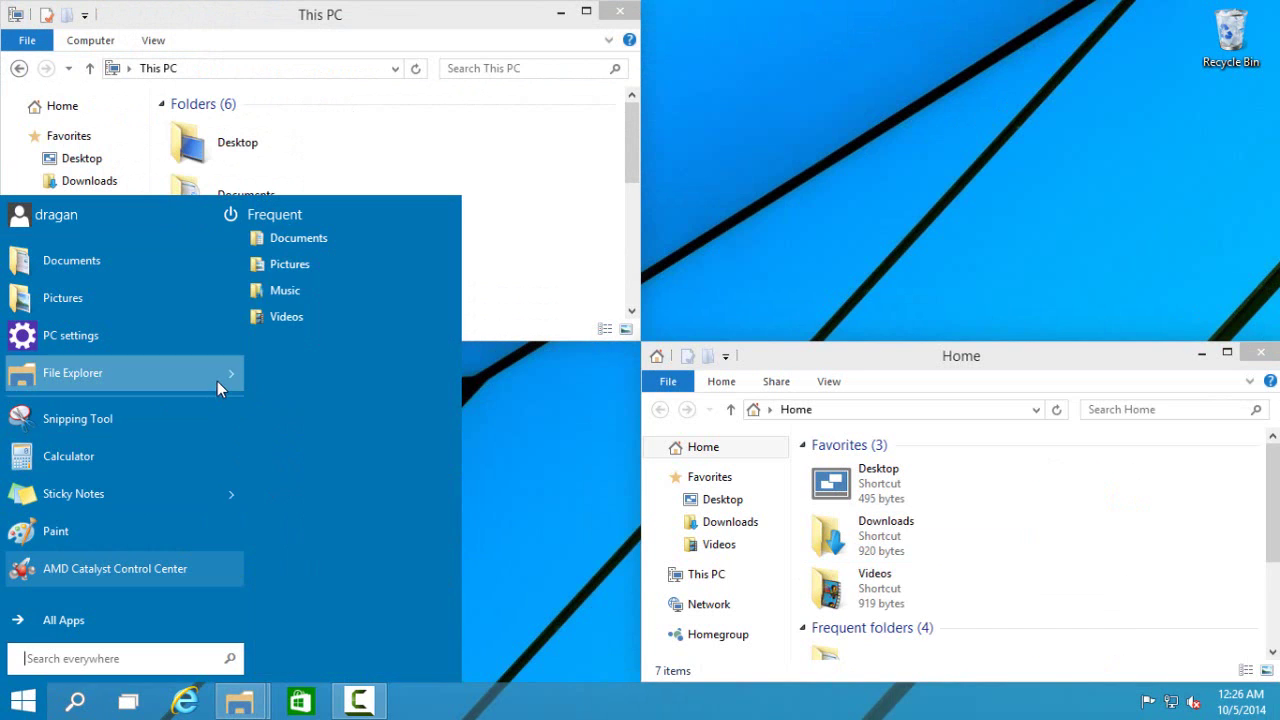
{"action": "left_click", "coordinate": [293, 316]}
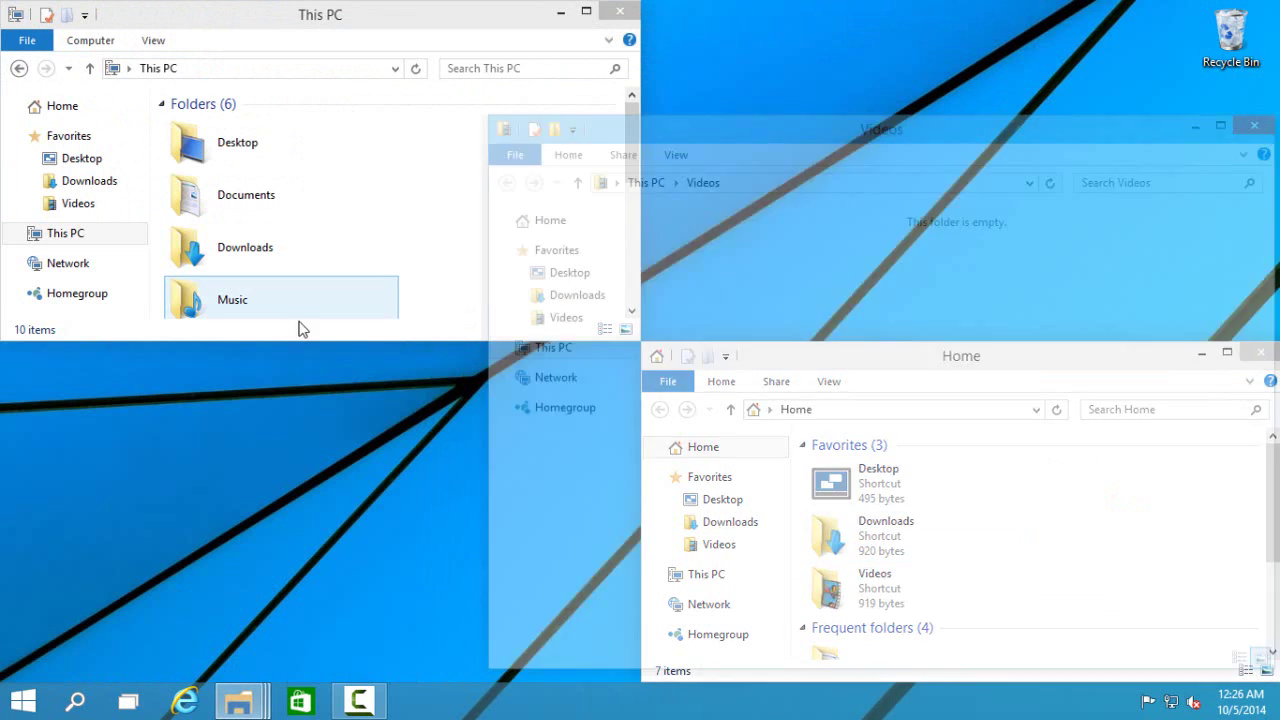
{"action": "left_click_drag", "start_coordinate": [655, 121], "coordinate": [3, 690]}
Step: Open the Pictures folder from File Explorer's frequent folders and snap its window to the upper-right quarter of the desktop
{"action": "left_click", "coordinate": [22, 700]}
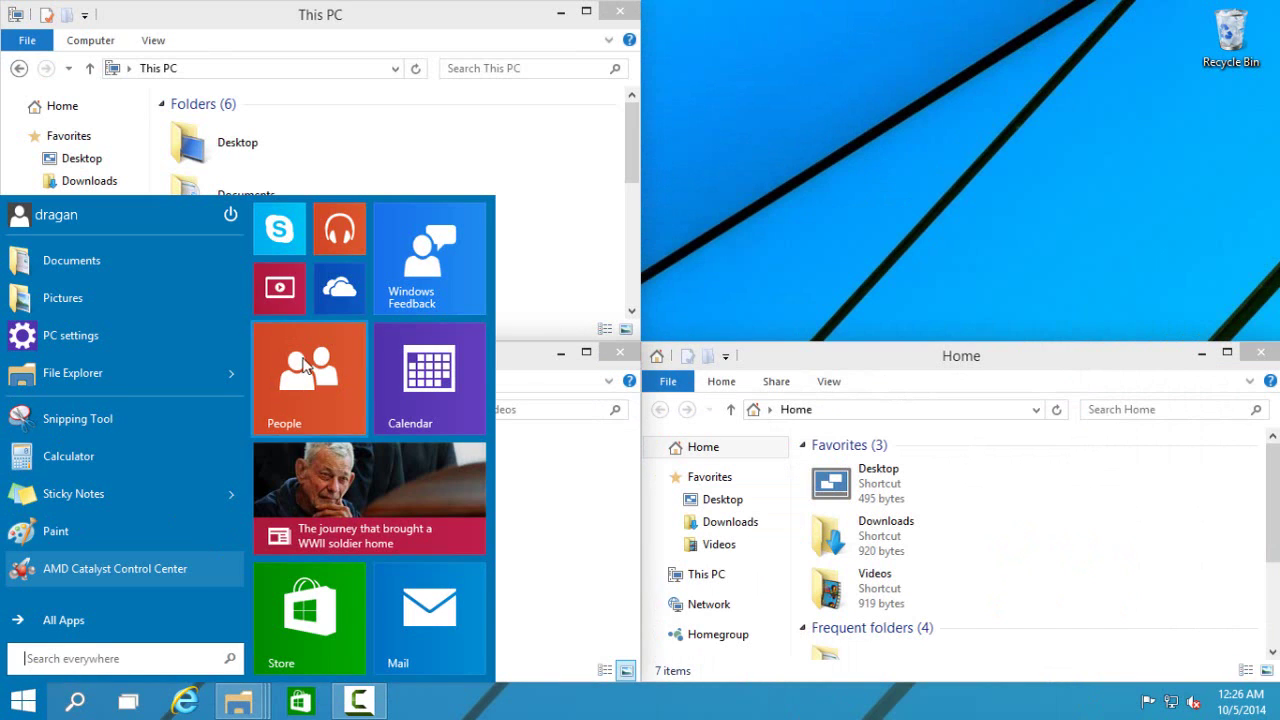
{"action": "mouse_move", "coordinate": [231, 379]}
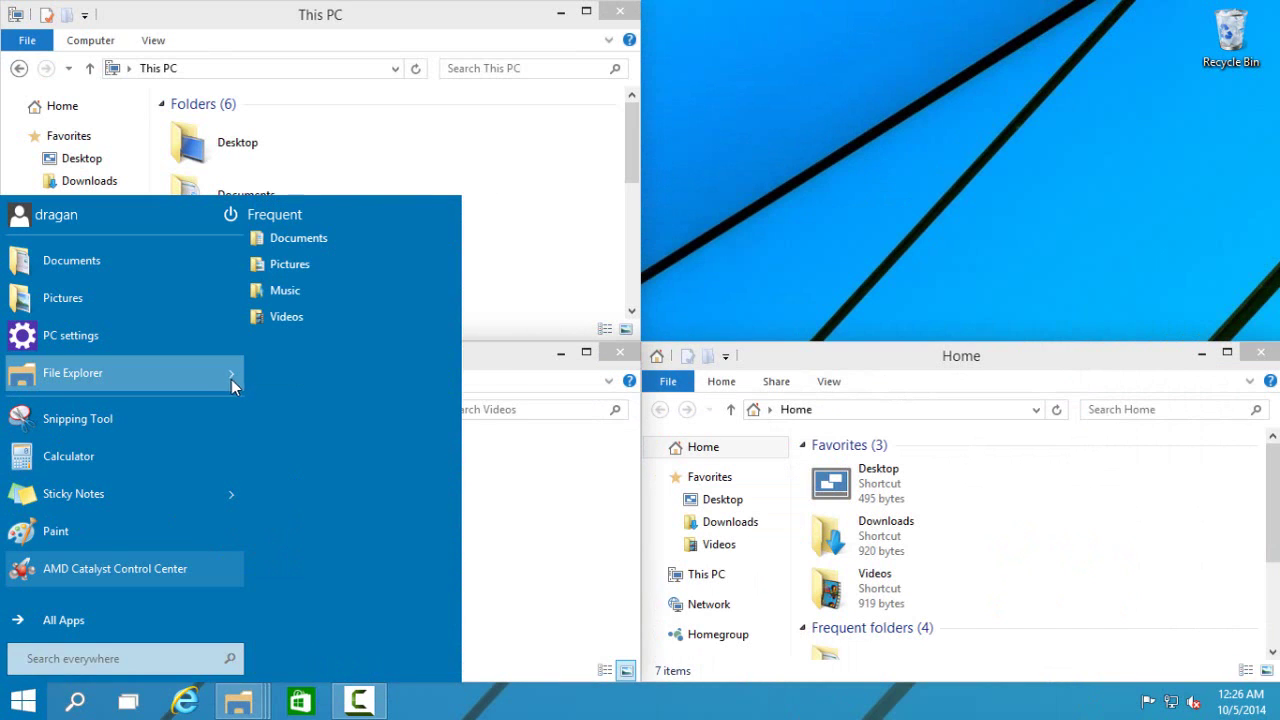
{"action": "left_click", "coordinate": [308, 263]}
{"action": "left_click_drag", "start_coordinate": [565, 248], "coordinate": [1278, 1]}
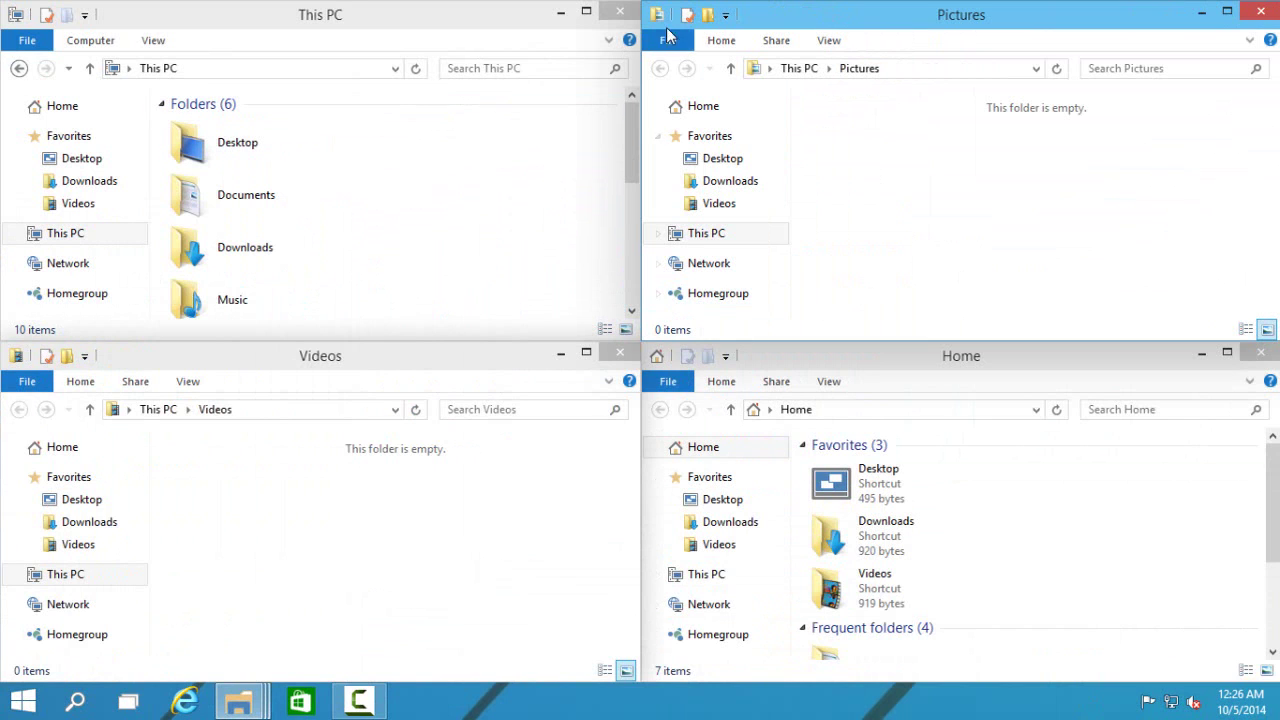
Step: Close the This PC, Pictures, and Home windows and maximize the remaining Videos window
{"action": "left_click", "coordinate": [620, 11]}
{"action": "left_click", "coordinate": [1247, 17]}
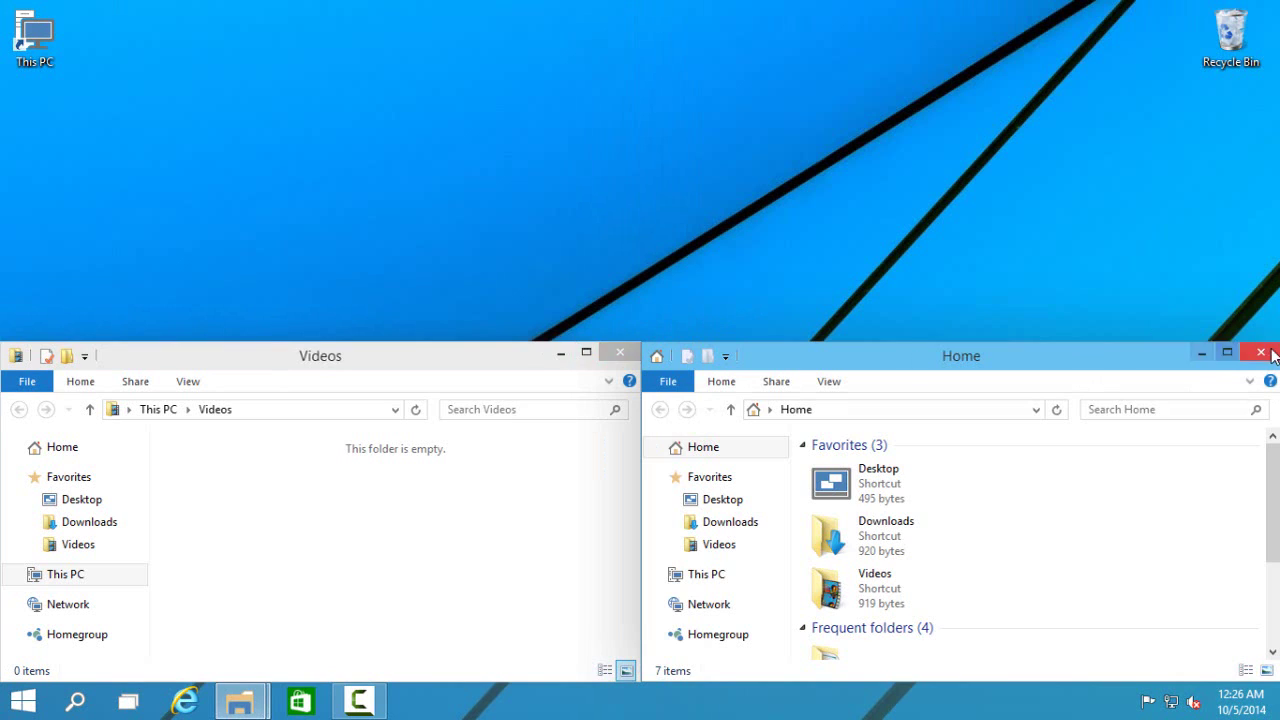
{"action": "key", "text": "alt+F4"}
{"action": "left_click", "coordinate": [586, 355]}
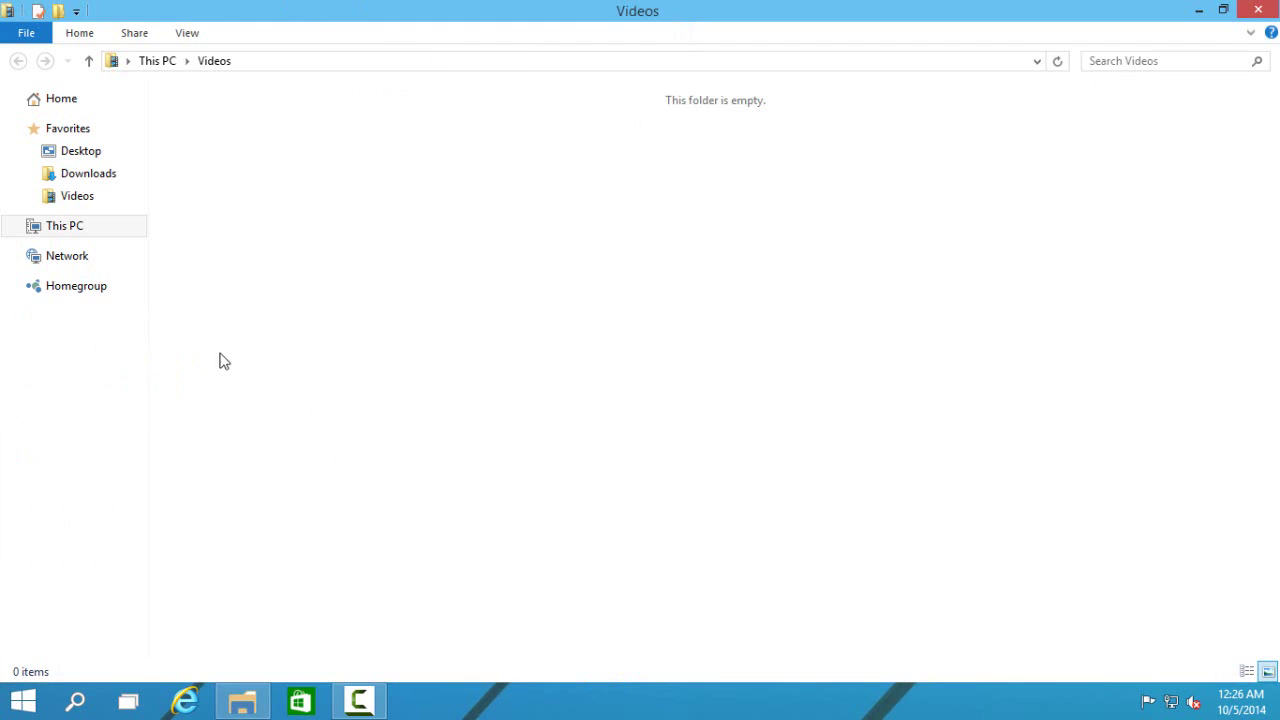
Step: Go to This PC, view the Quick Access Toolbar customization options, and expand and collapse the ribbon
{"action": "left_click", "coordinate": [63, 229]}
{"action": "left_click", "coordinate": [76, 12]}
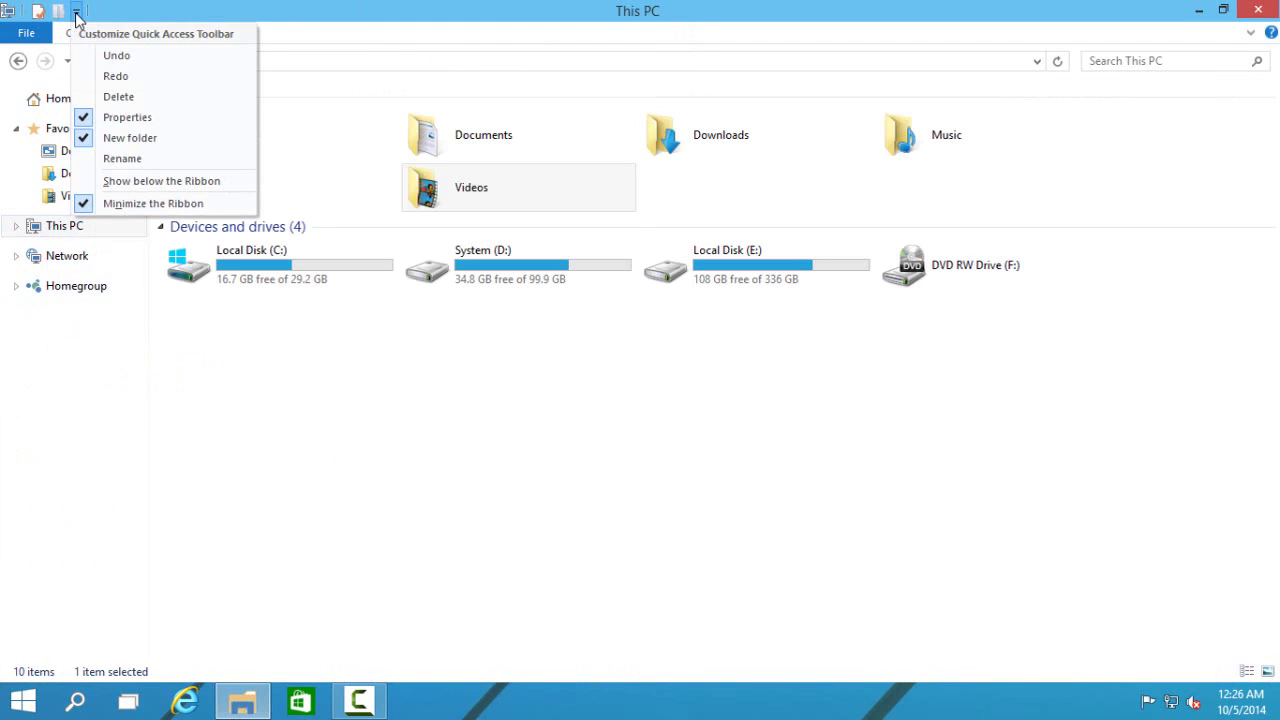
{"action": "left_click", "coordinate": [1250, 34]}
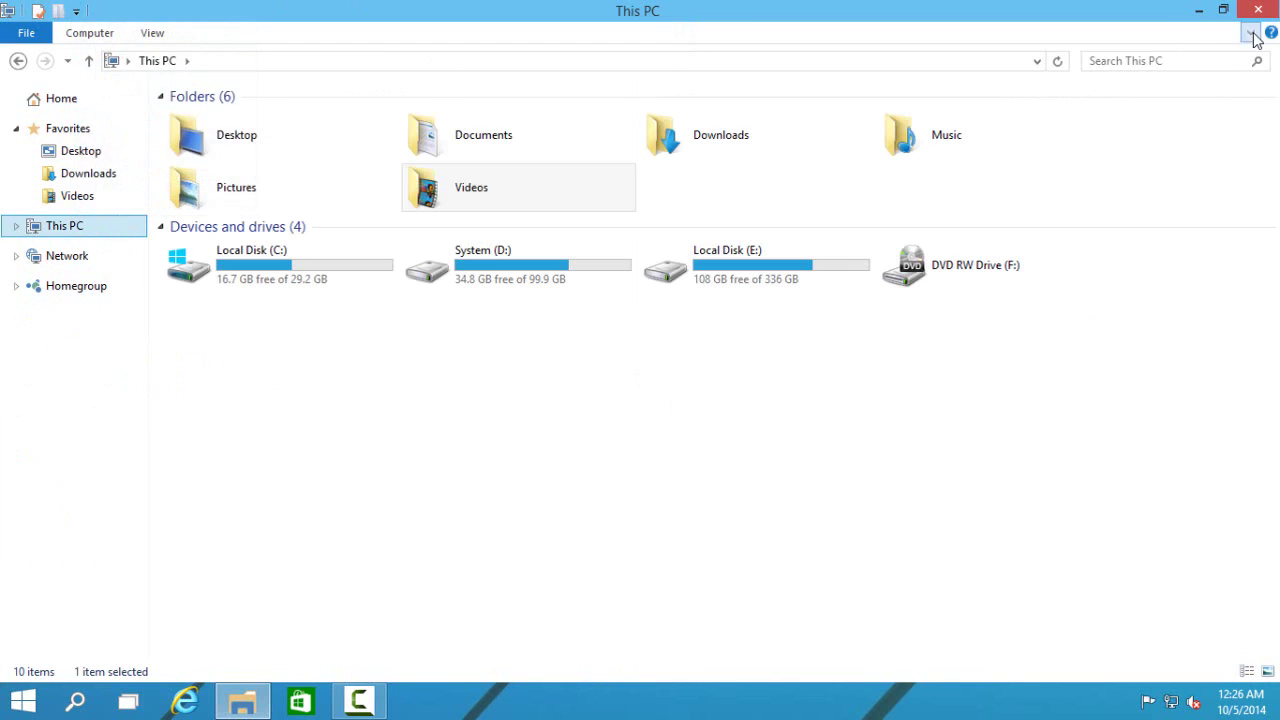
{"action": "left_click", "coordinate": [1250, 34]}
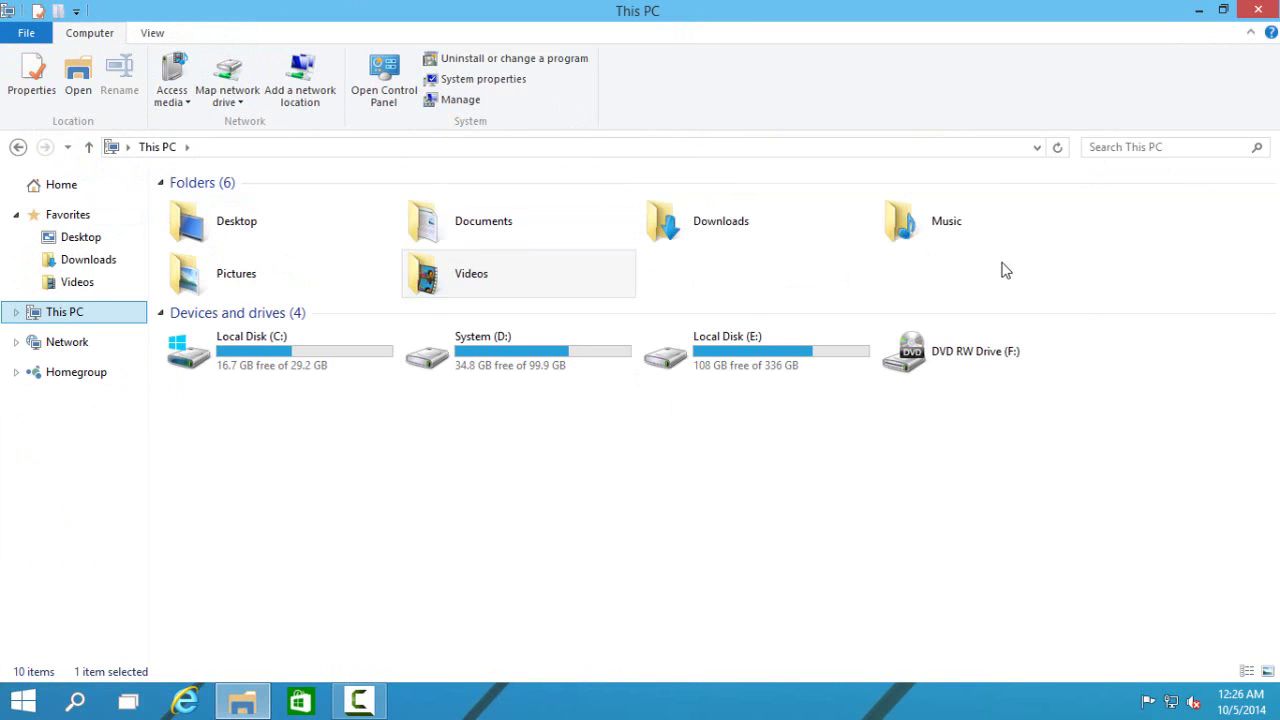
{"action": "left_click", "coordinate": [1251, 34]}
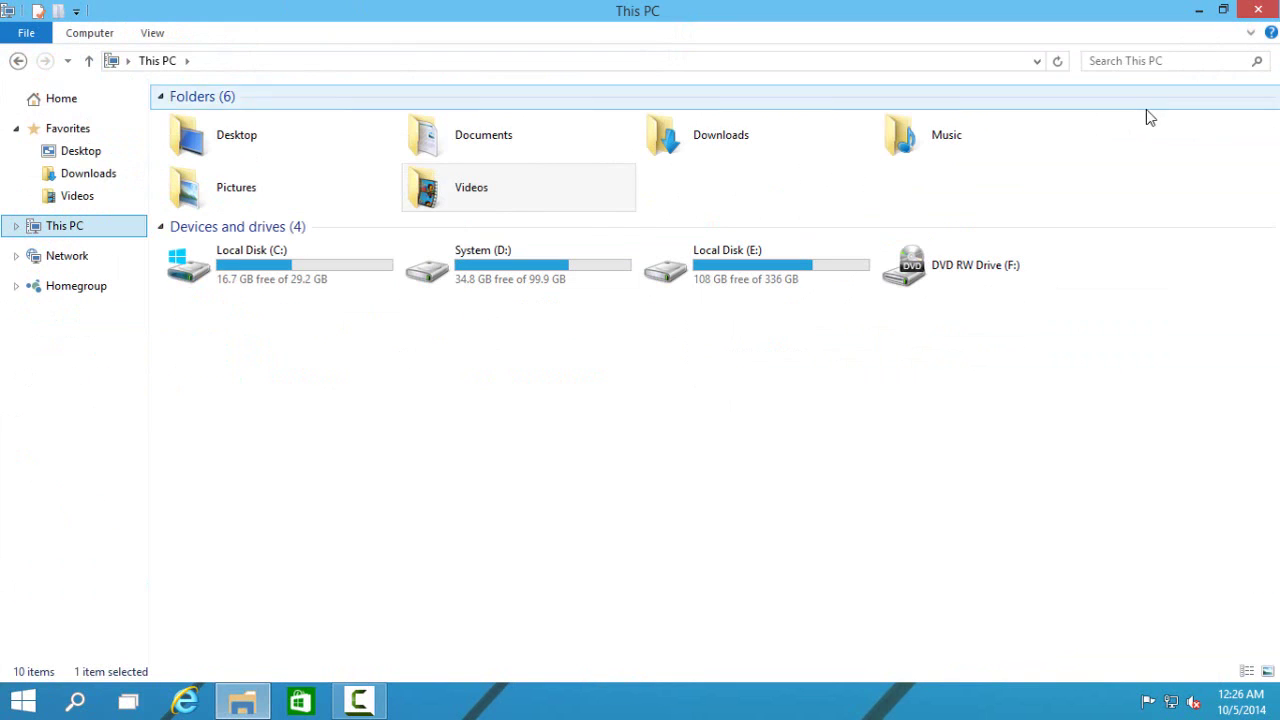
{"action": "left_click", "coordinate": [1135, 143]}
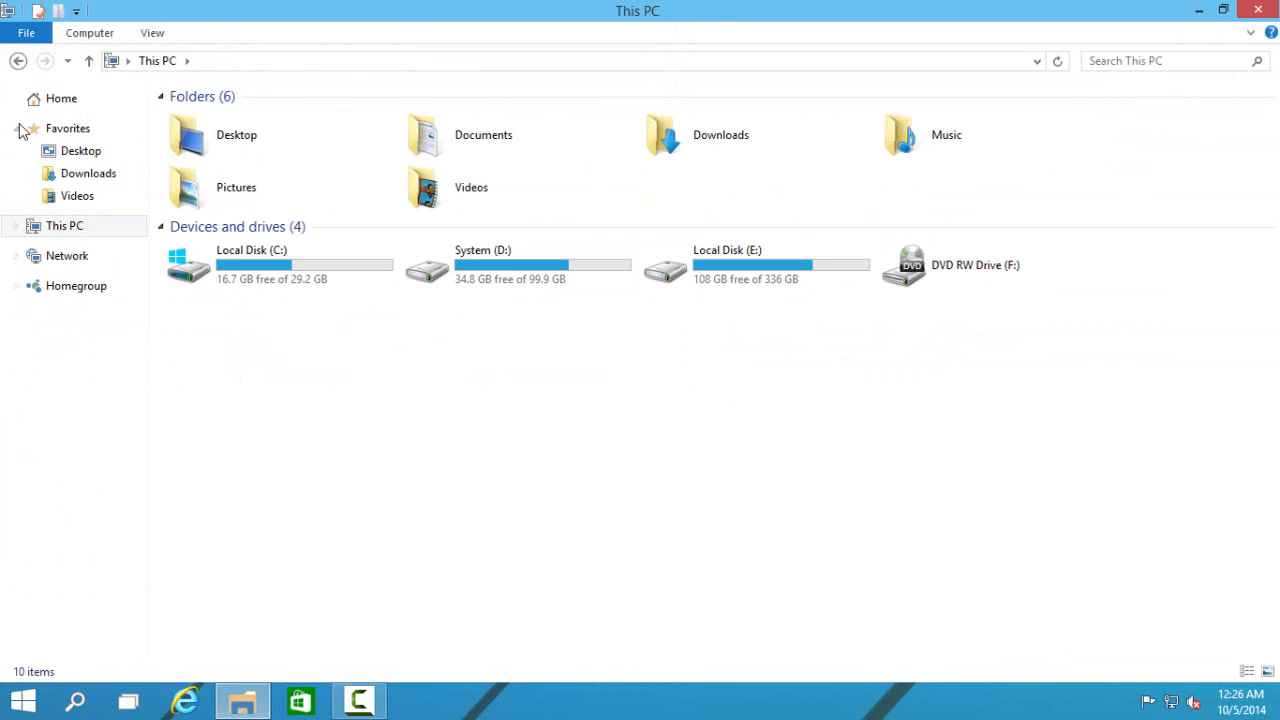
Step: Collapse the Folders group in This PC and look over the drives under Devices and drives
{"action": "left_click", "coordinate": [162, 97]}
{"action": "left_click", "coordinate": [268, 177]}
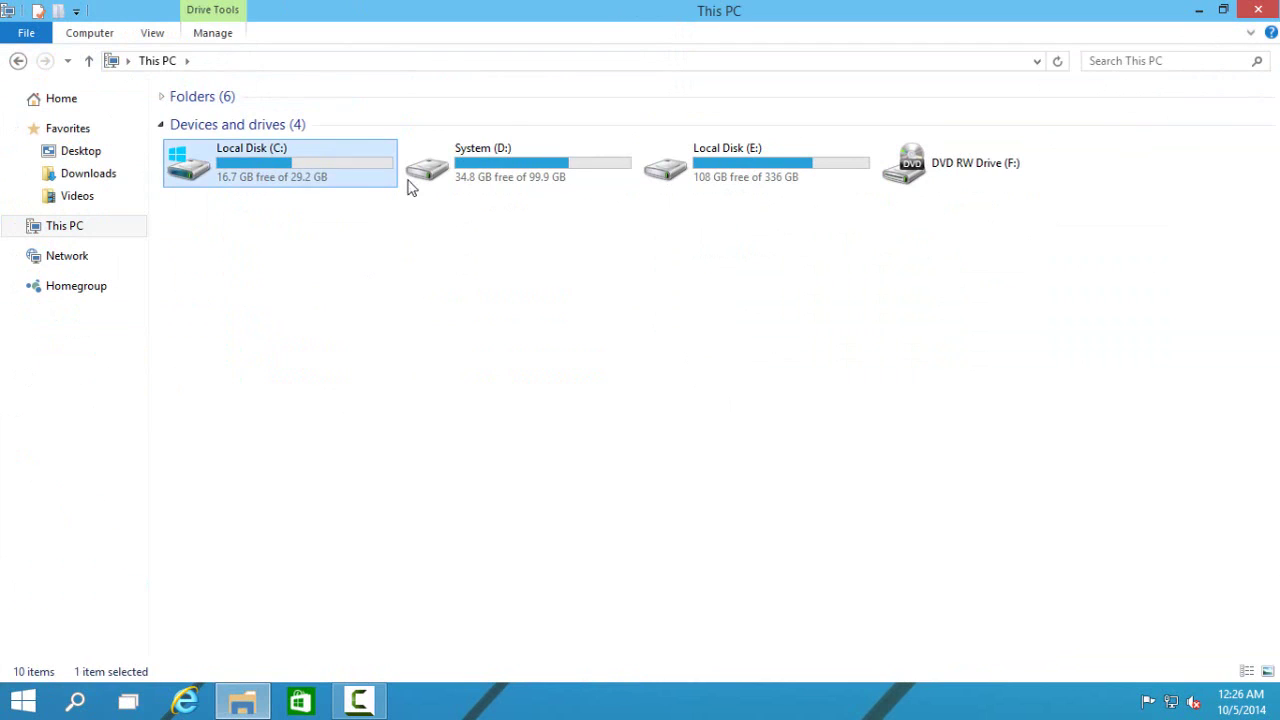
{"action": "left_click", "coordinate": [500, 192]}
{"action": "left_click", "coordinate": [723, 192]}
{"action": "left_click", "coordinate": [366, 191]}
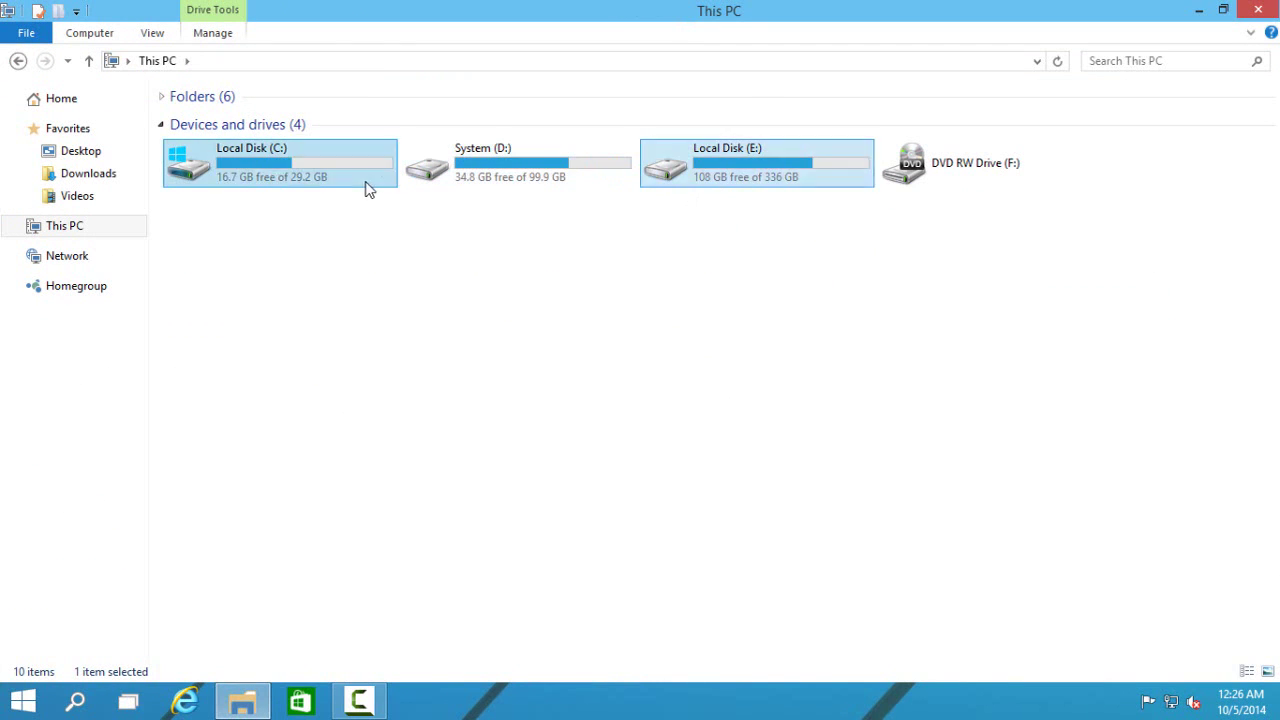
{"action": "left_click", "coordinate": [57, 232]}
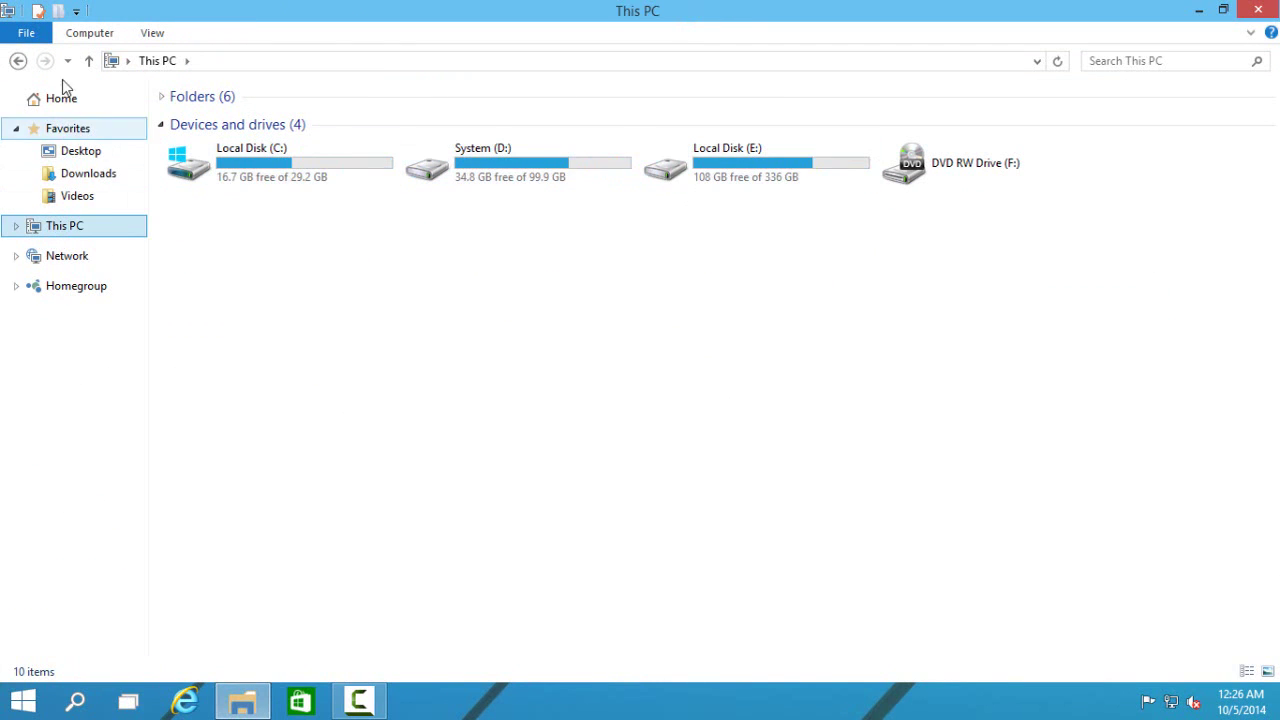
Step: Look over File Explorer's file commands and frequent places, and close the This PC window
{"action": "left_click", "coordinate": [24, 36]}
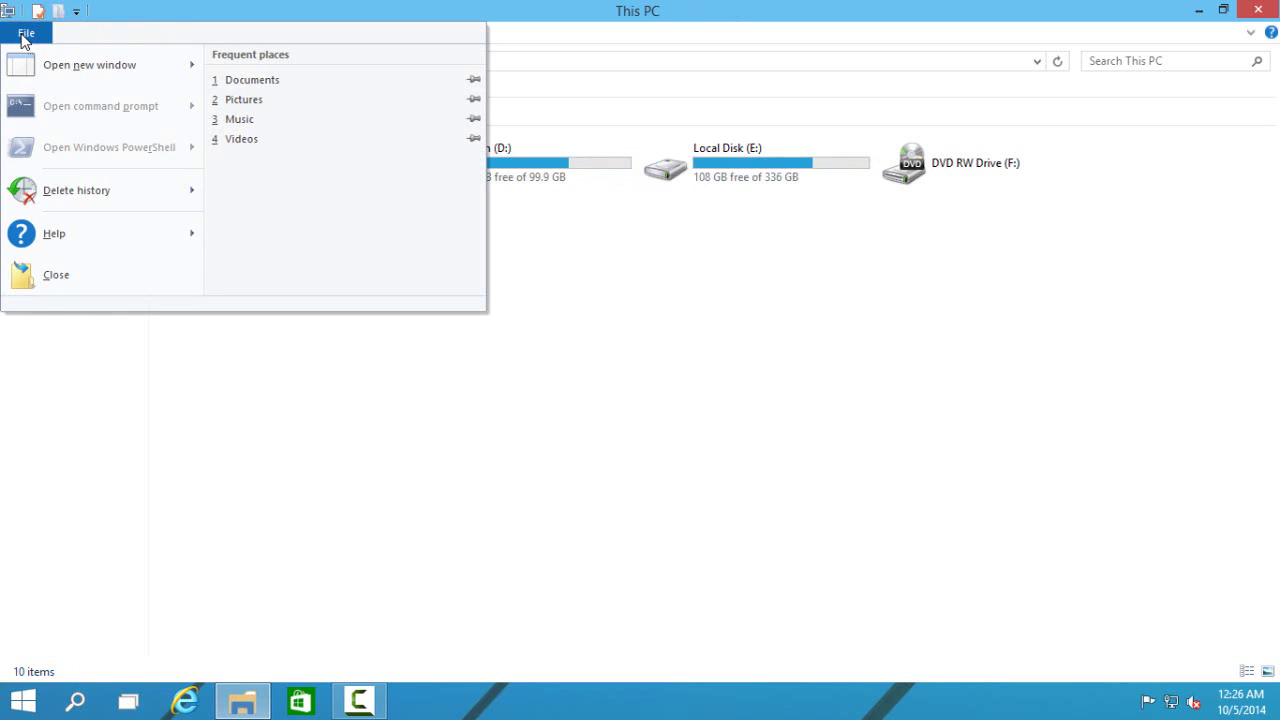
{"action": "left_click", "coordinate": [507, 584]}
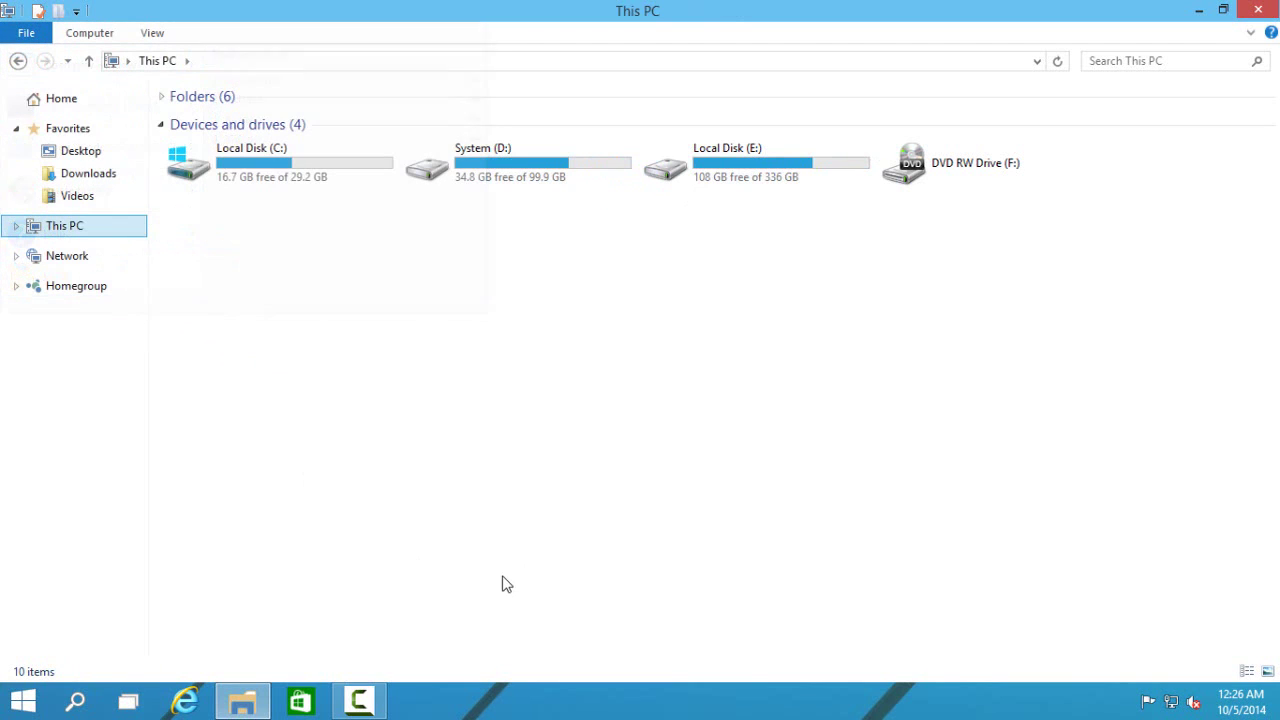
{"action": "left_click", "coordinate": [1258, 9]}
Step: Open the desktop's Personalization settings and maximize the window
{"action": "right_click", "coordinate": [449, 224]}
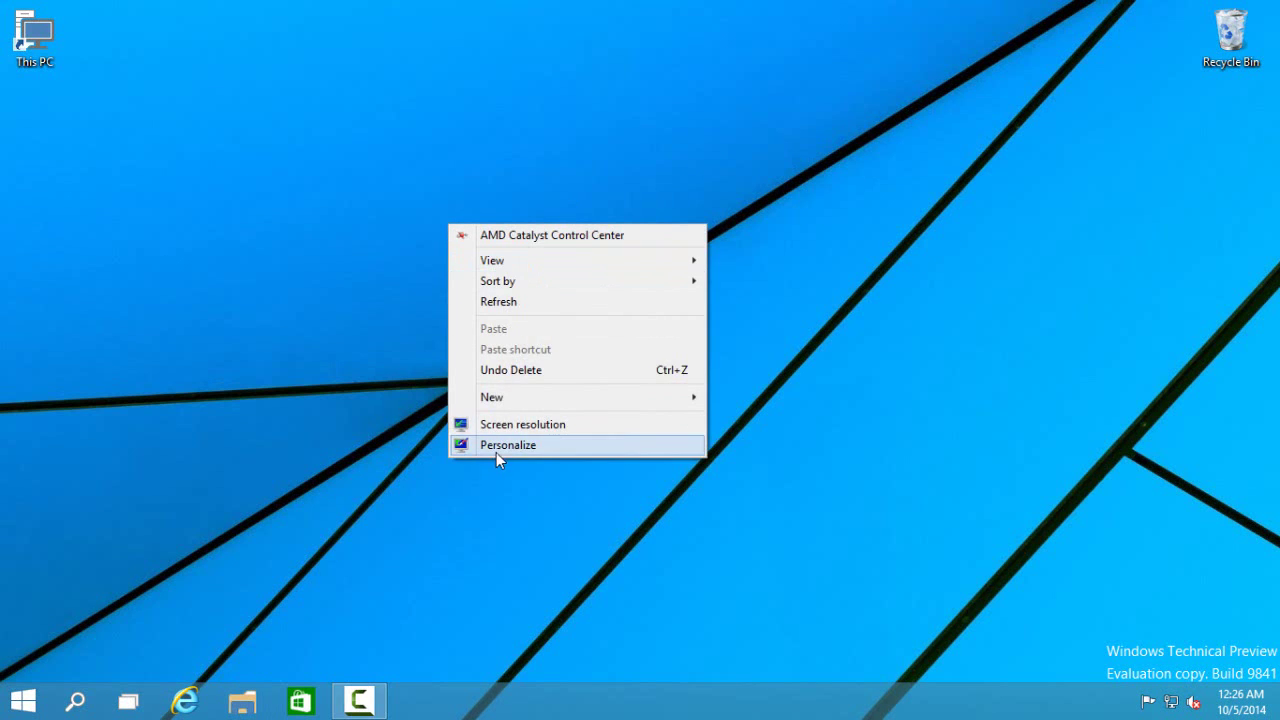
{"action": "mouse_move", "coordinate": [533, 262]}
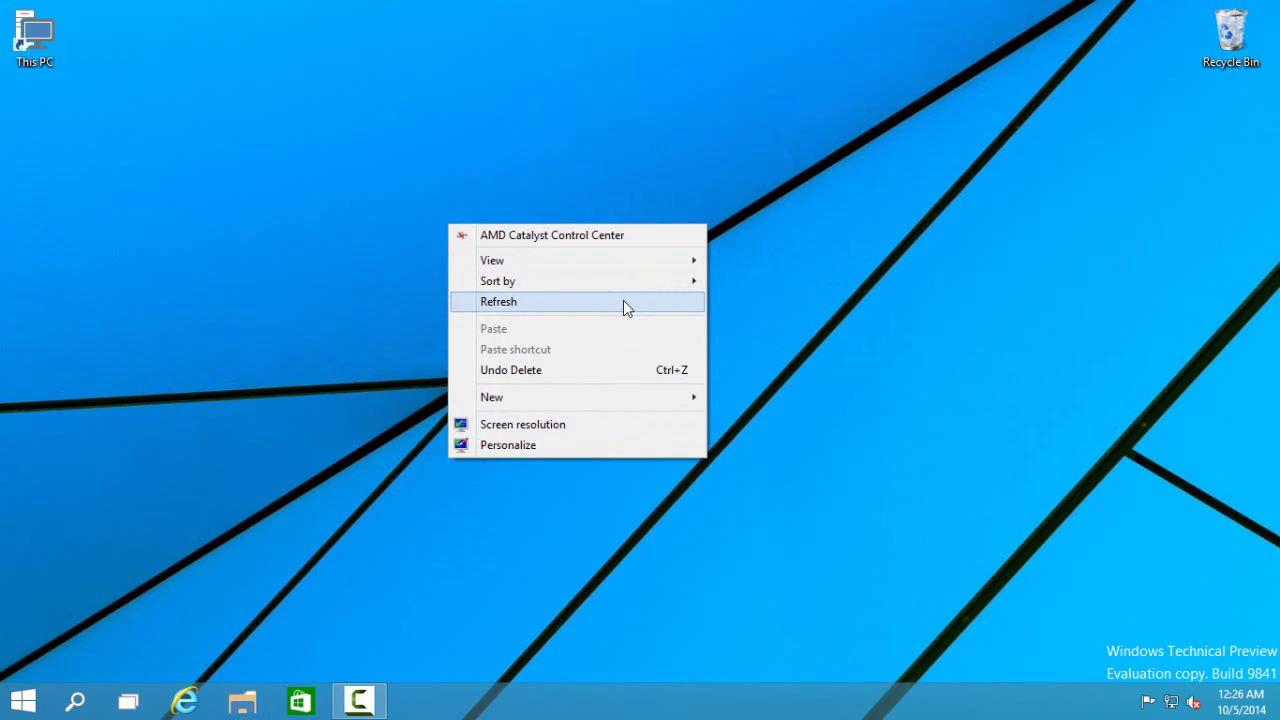
{"action": "left_click", "coordinate": [588, 452]}
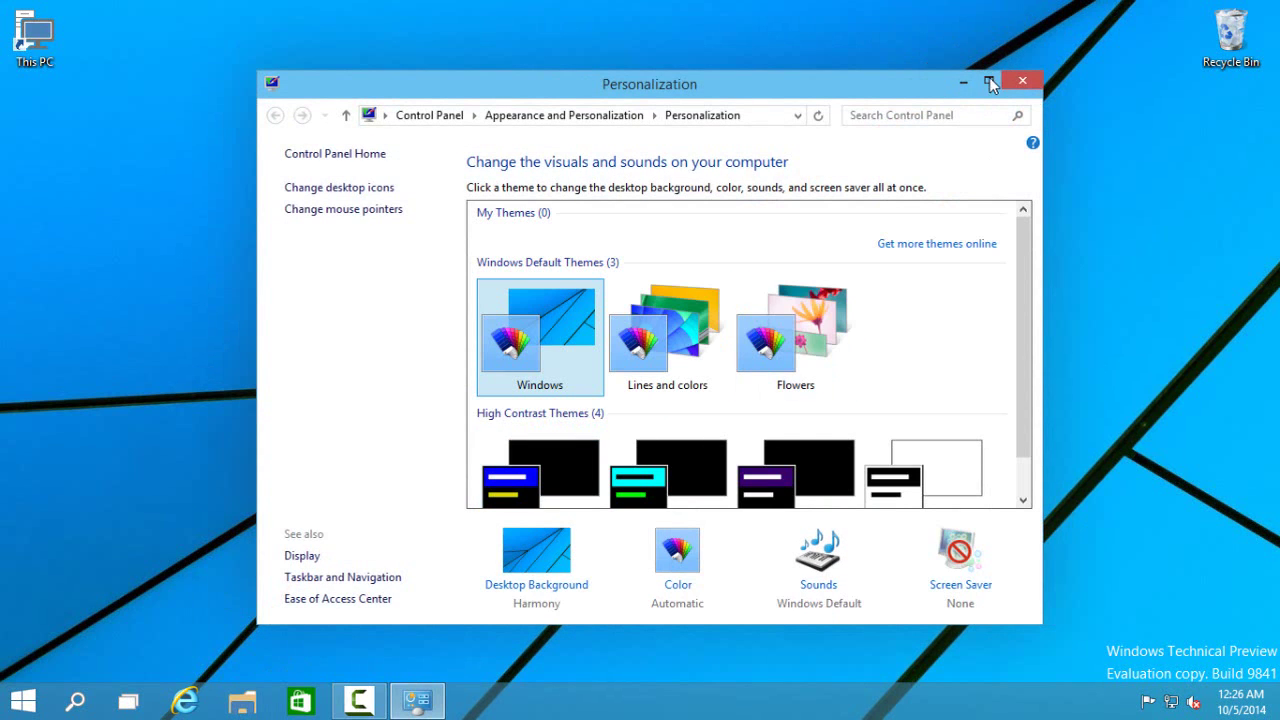
{"action": "left_click", "coordinate": [989, 81]}
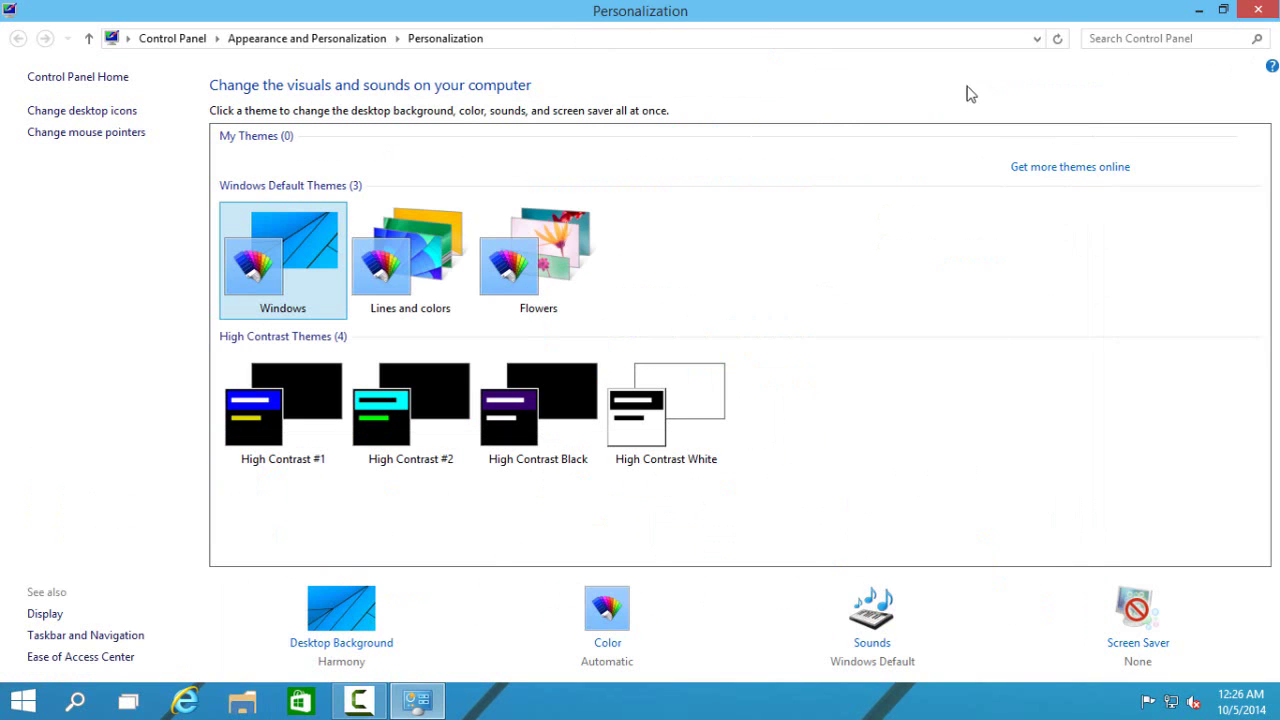
Step: Apply the Lines and colors theme and view the desktop with it
{"action": "left_click", "coordinate": [428, 289]}
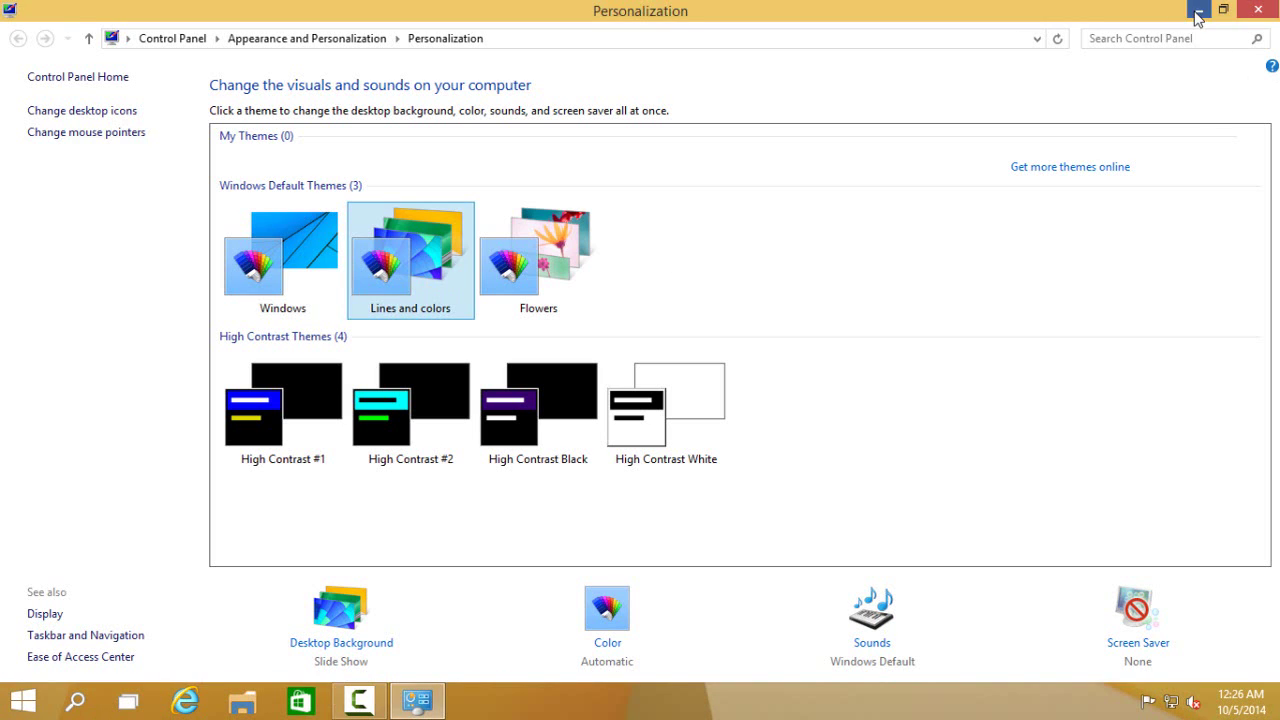
{"action": "left_click", "coordinate": [1197, 10]}
{"action": "left_click", "coordinate": [440, 700]}
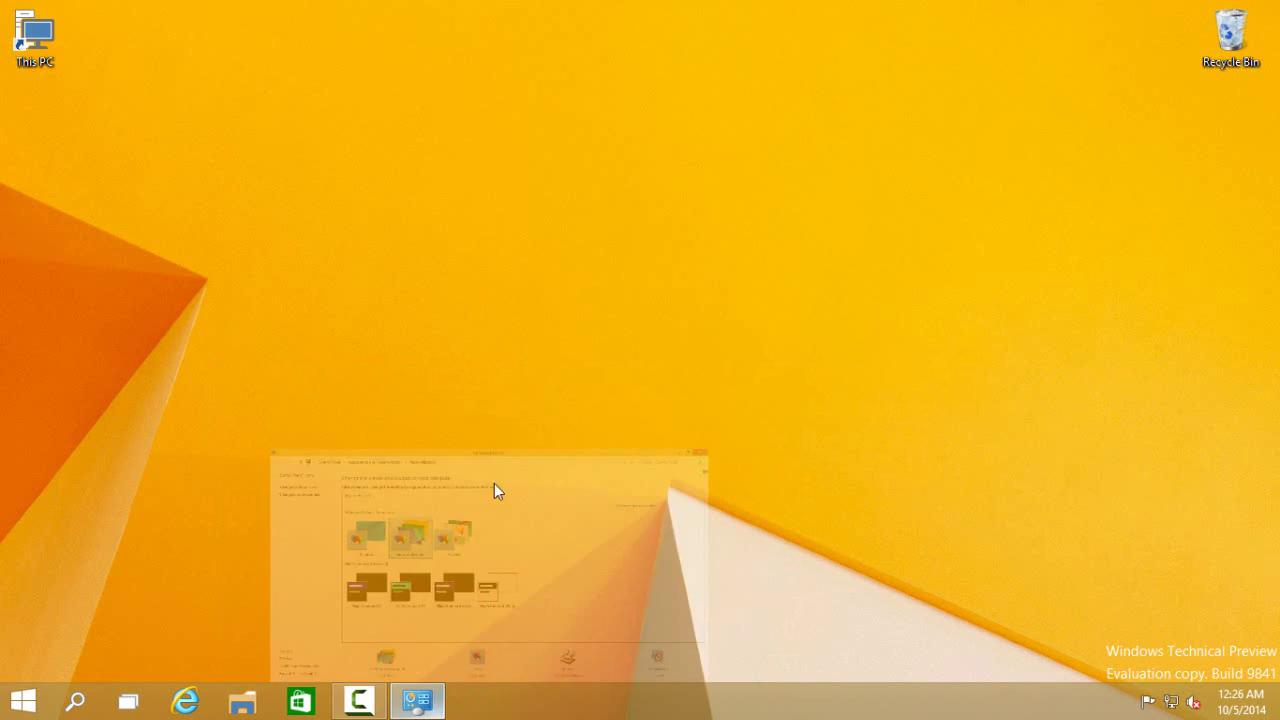
Step: Apply the Flowers theme, view the desktop with it, and return to the Personalization window
{"action": "left_click", "coordinate": [556, 298]}
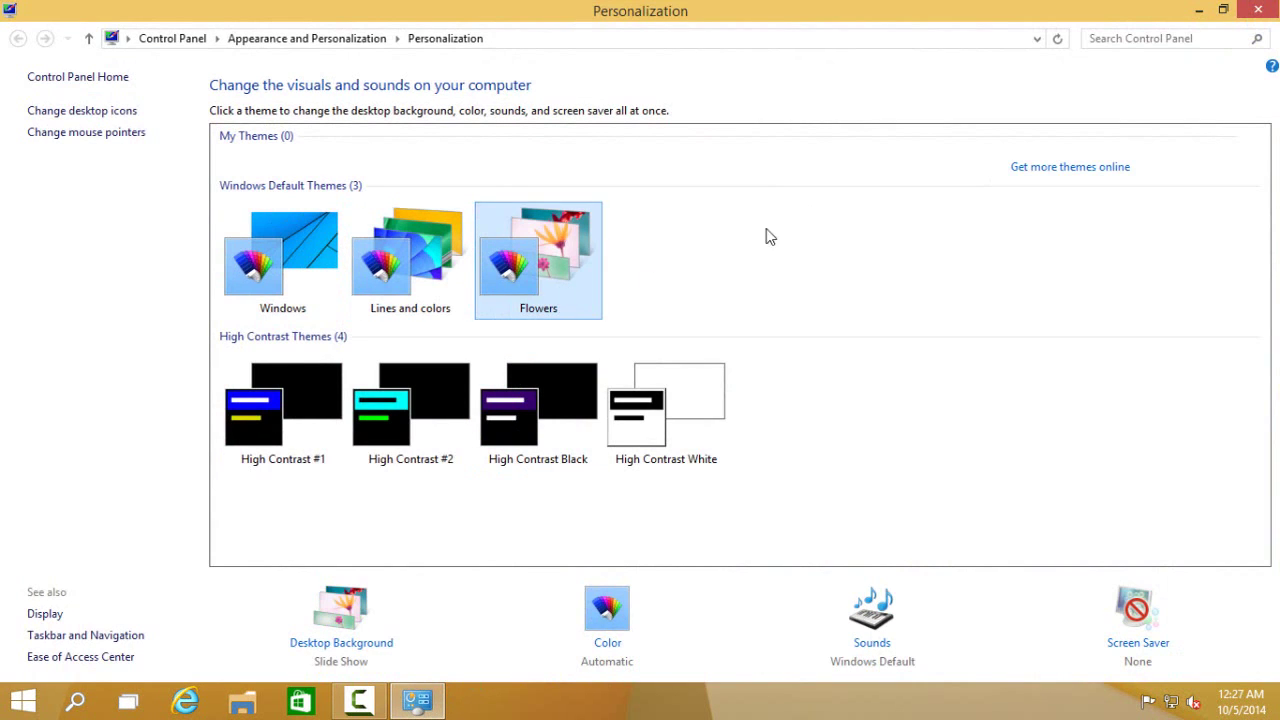
{"action": "left_click", "coordinate": [1197, 10]}
{"action": "left_click", "coordinate": [425, 705]}
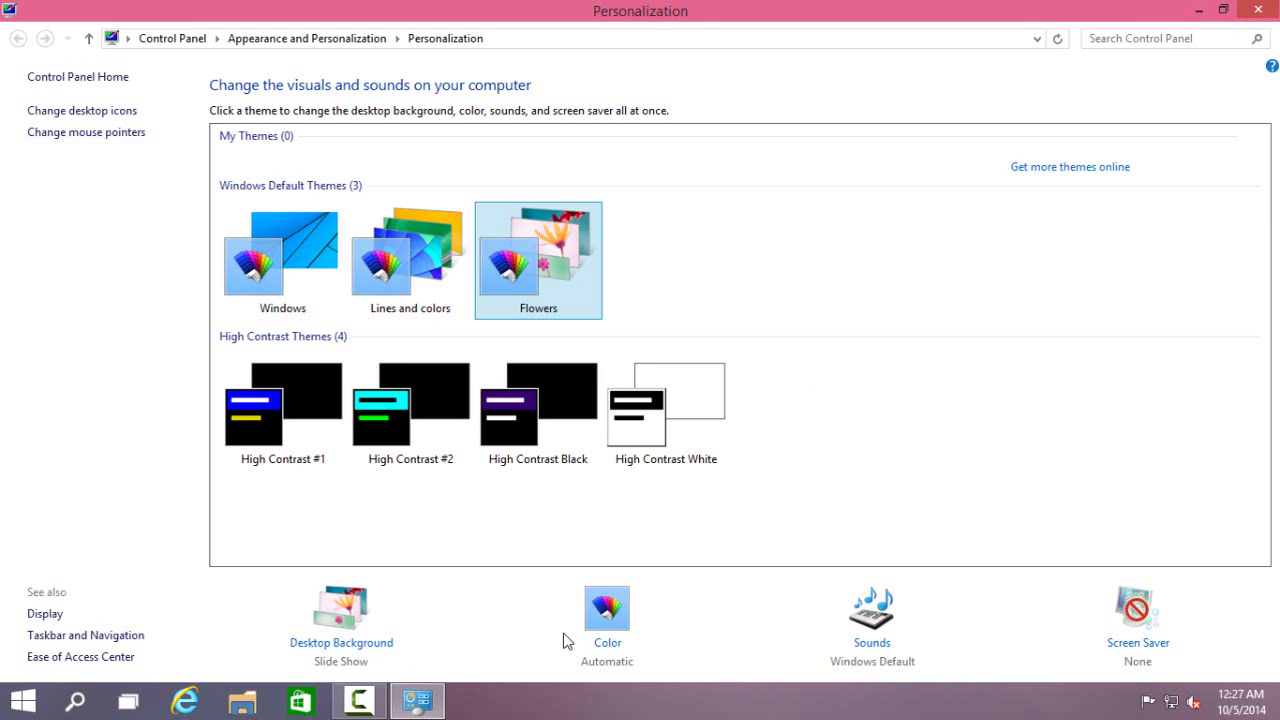
Step: Open the Color and Appearance settings, restore the window to its smaller size, and choose the gray color
{"action": "left_click", "coordinate": [609, 650]}
{"action": "double_click", "coordinate": [651, 8]}
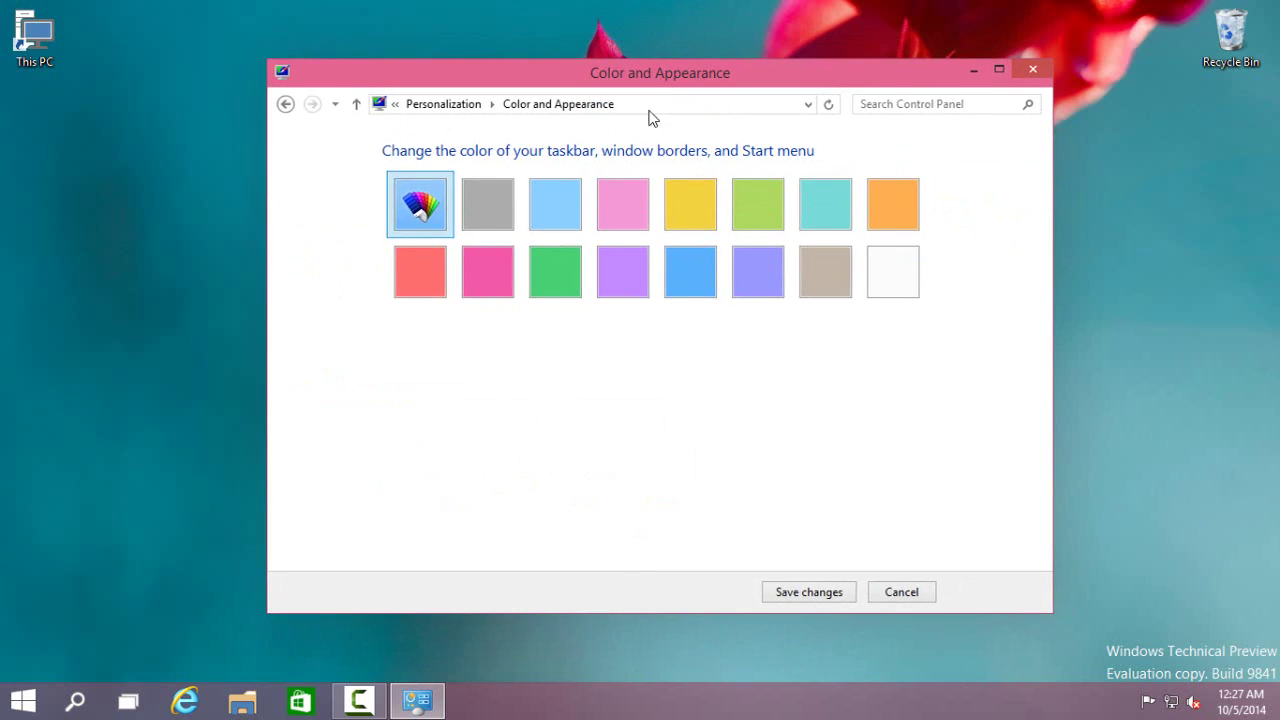
{"action": "left_click", "coordinate": [507, 236]}
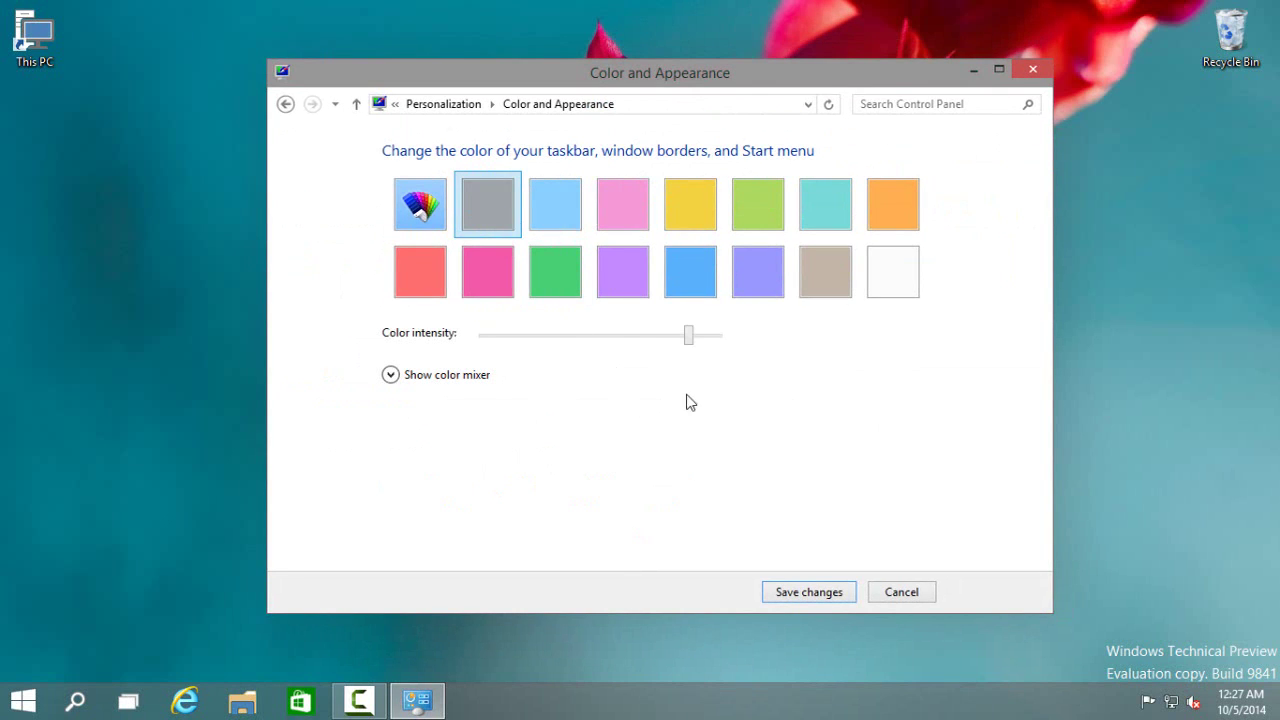
Step: Lower the color intensity to the minimum, show the color mixer, and raise the brightness to the maximum
{"action": "left_click_drag", "start_coordinate": [688, 343], "coordinate": [477, 350]}
{"action": "left_click", "coordinate": [436, 378]}
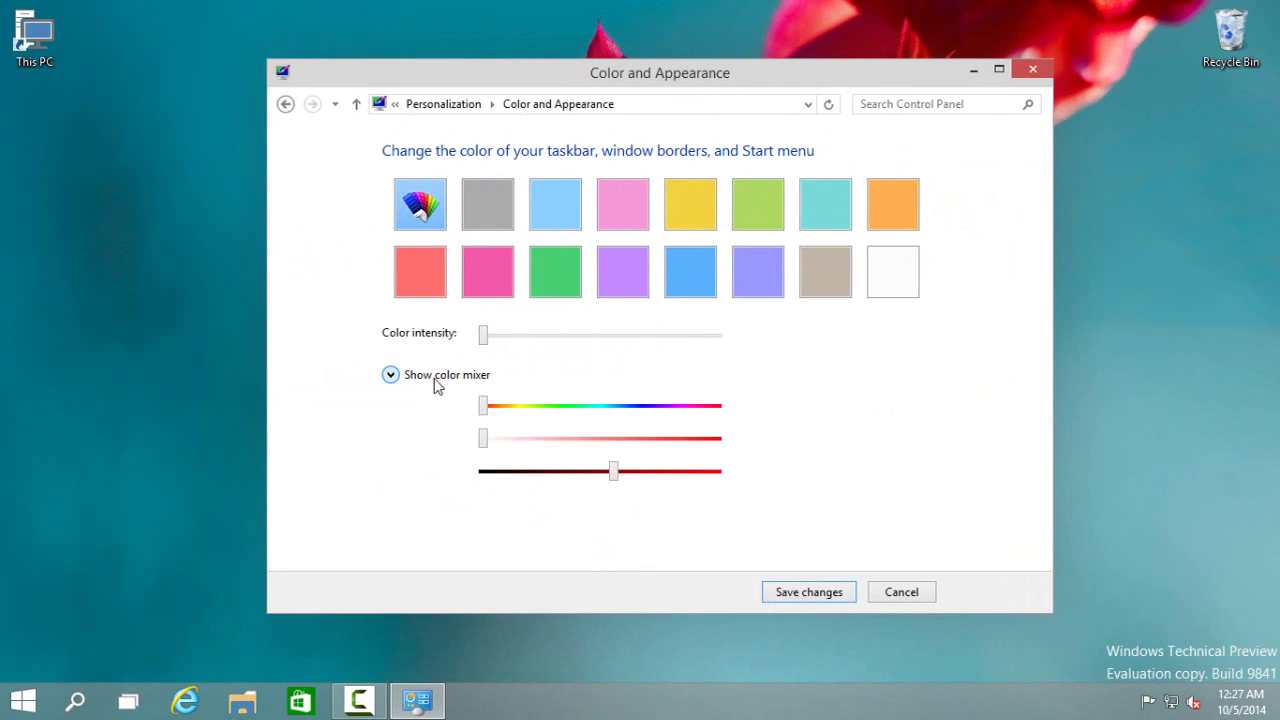
{"action": "left_click_drag", "start_coordinate": [612, 471], "coordinate": [770, 466]}
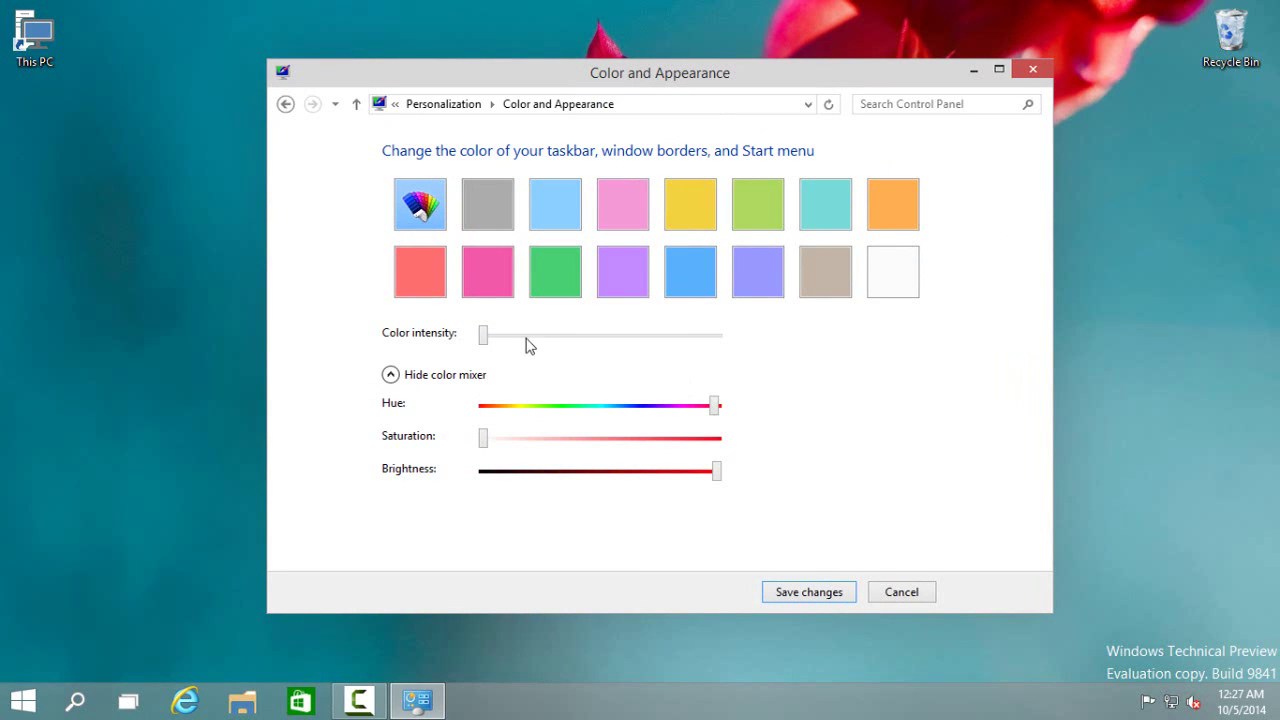
Step: Set the hue and brightness to the minimum and the color intensity to the maximum, and save the color changes
{"action": "left_click_drag", "start_coordinate": [483, 336], "coordinate": [403, 371]}
{"action": "left_click_drag", "start_coordinate": [632, 410], "coordinate": [448, 418]}
{"action": "left_click_drag", "start_coordinate": [483, 336], "coordinate": [793, 345]}
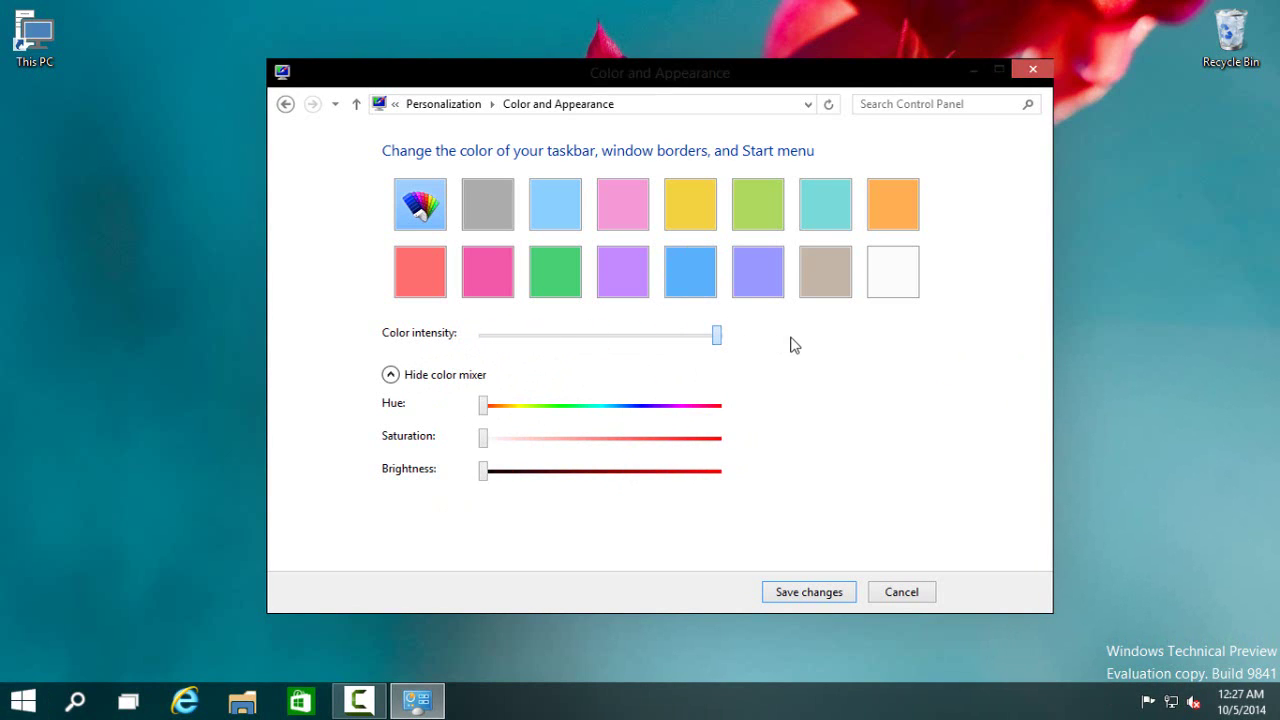
{"action": "left_click", "coordinate": [813, 594]}
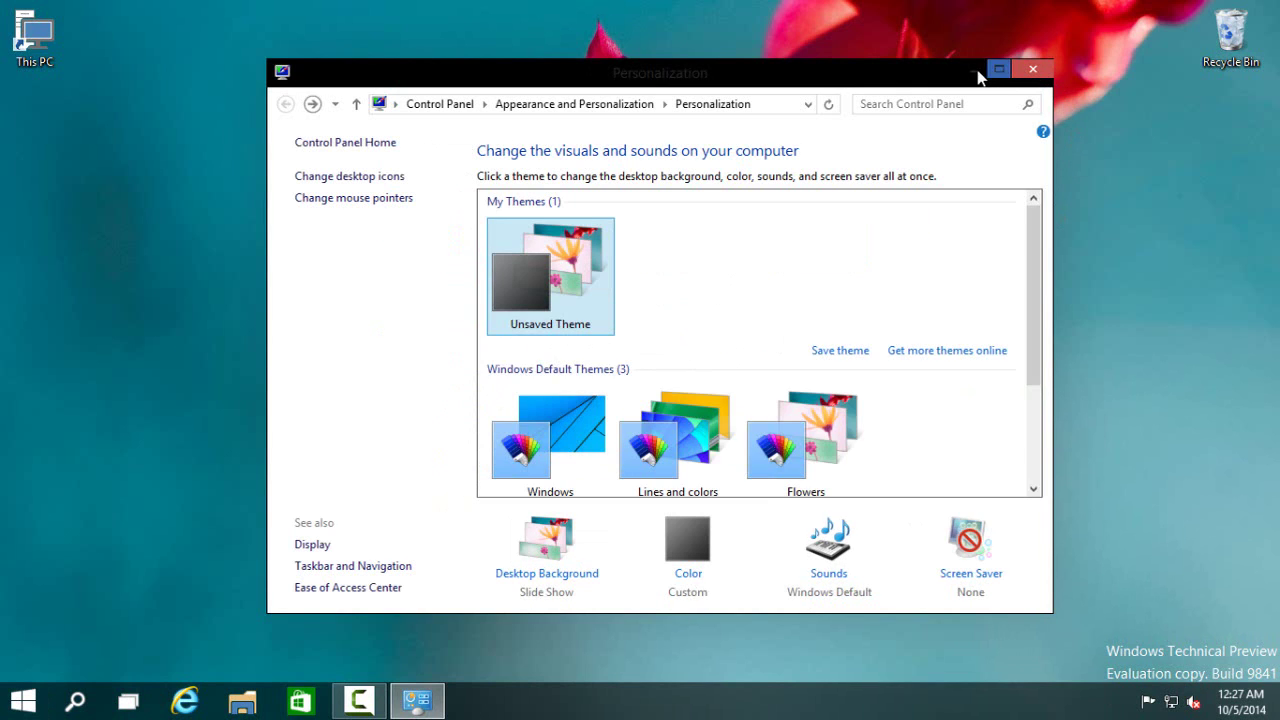
Step: Close the Personalization window and check the Start menu with the new color
{"action": "left_click", "coordinate": [1032, 69]}
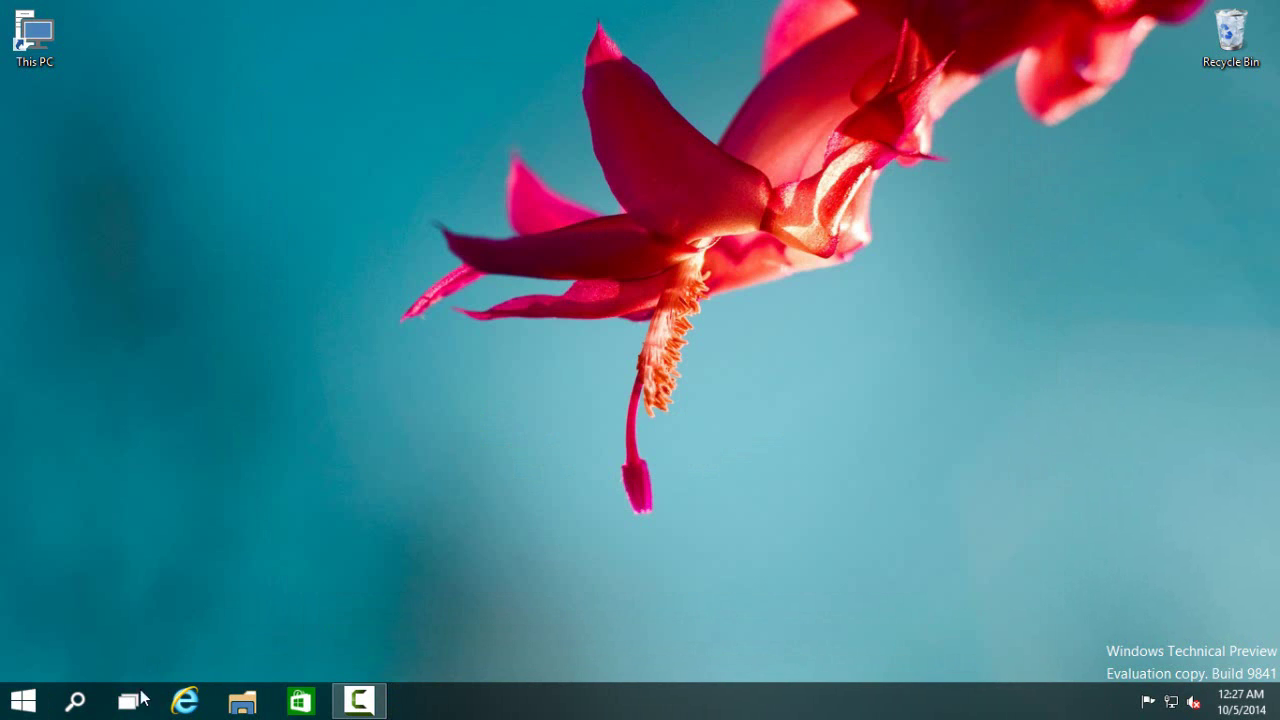
{"action": "left_click", "coordinate": [44, 704]}
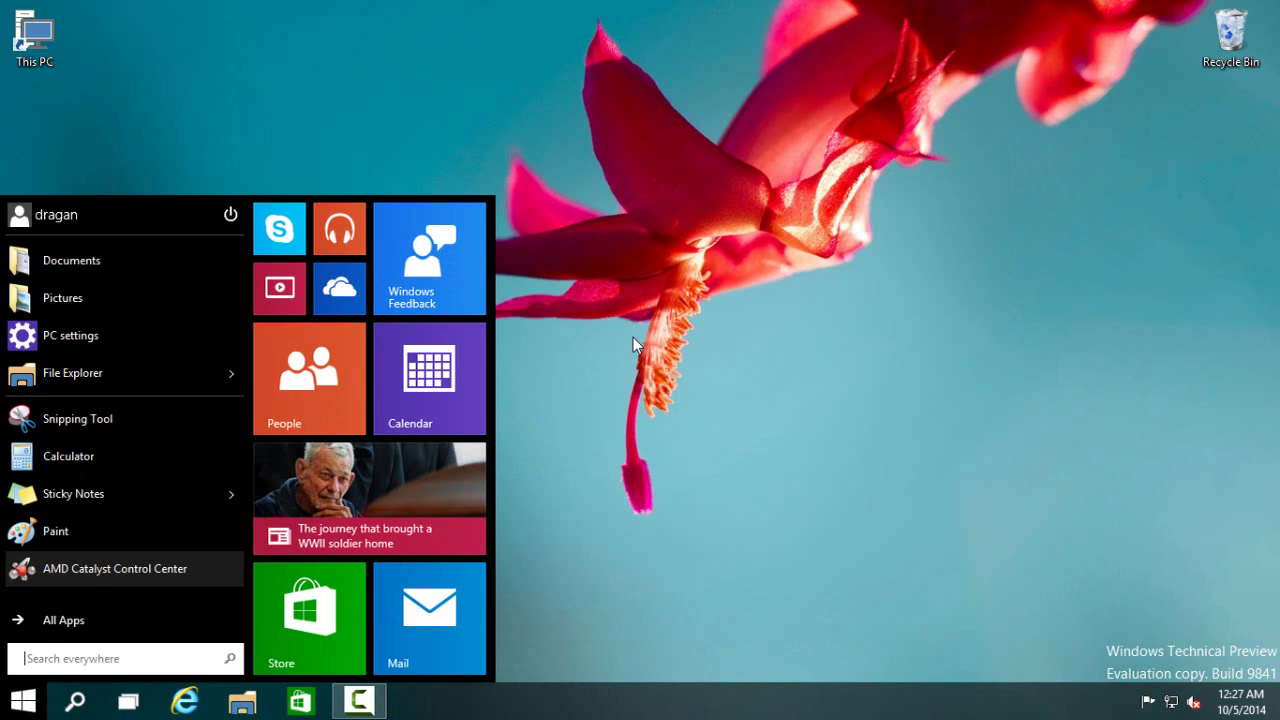
{"action": "left_click", "coordinate": [803, 438]}
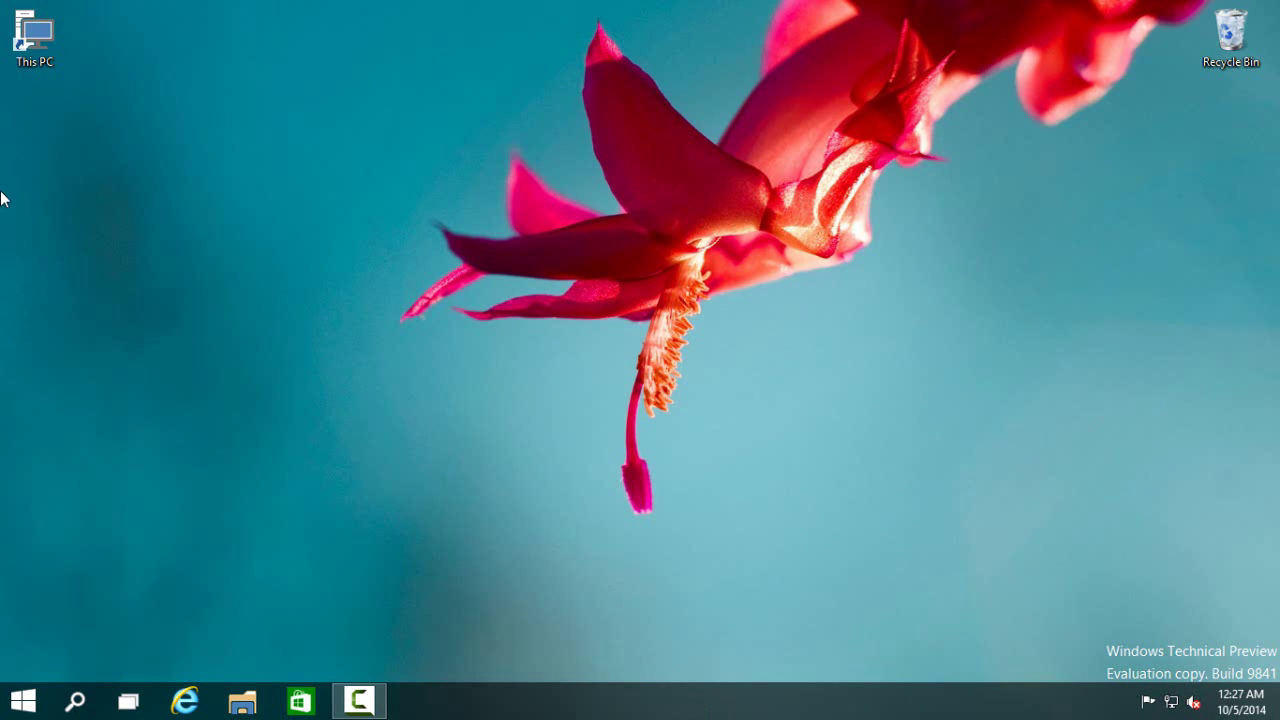
Step: Unlock the taskbar and try to resize it by its upper edge
{"action": "right_click", "coordinate": [434, 706]}
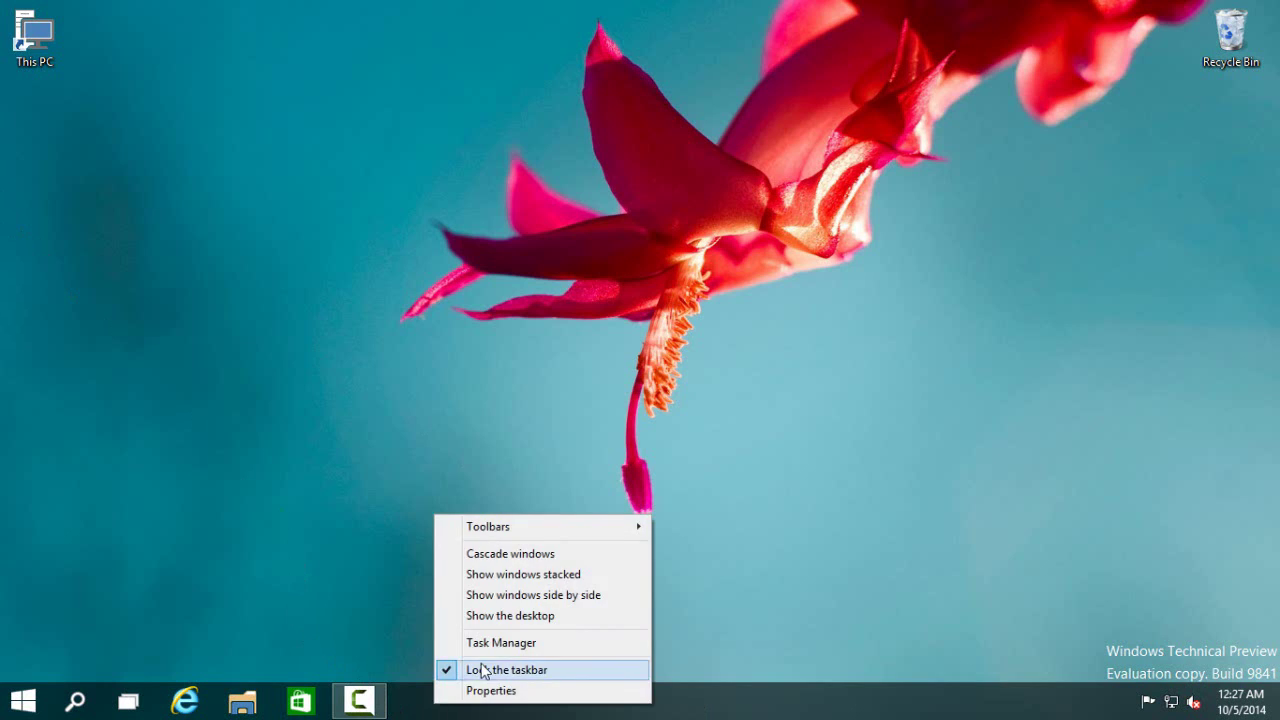
{"action": "left_click", "coordinate": [470, 676]}
{"action": "mouse_move", "coordinate": [479, 686]}
{"action": "left_mouse_down"}
{"action": "mouse_move", "coordinate": [474, 583]}
{"action": "mouse_move", "coordinate": [480, 703]}
{"action": "left_mouse_up"}
Step: Open the taskbar properties and review the Navigation, Start Menu and Toolbars settings before returning to the Taskbar settings
{"action": "right_click", "coordinate": [480, 703]}
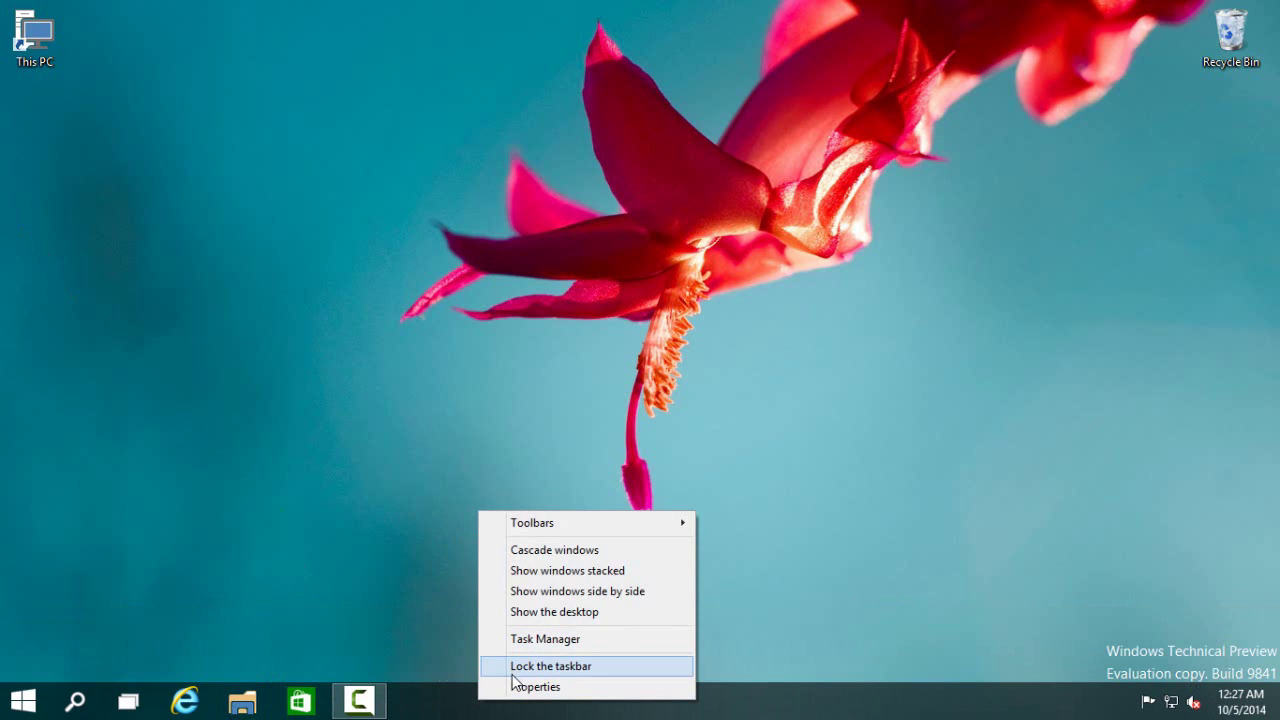
{"action": "left_click", "coordinate": [530, 686]}
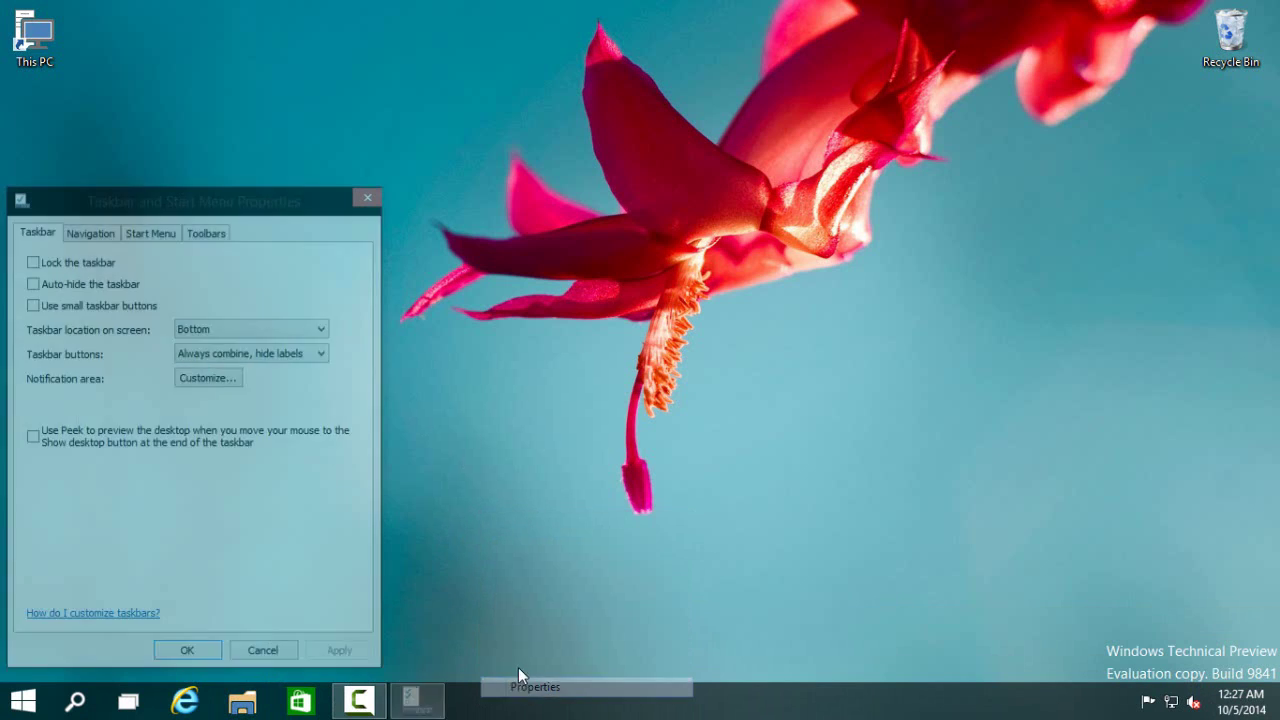
{"action": "left_click", "coordinate": [89, 237]}
{"action": "left_click", "coordinate": [134, 243]}
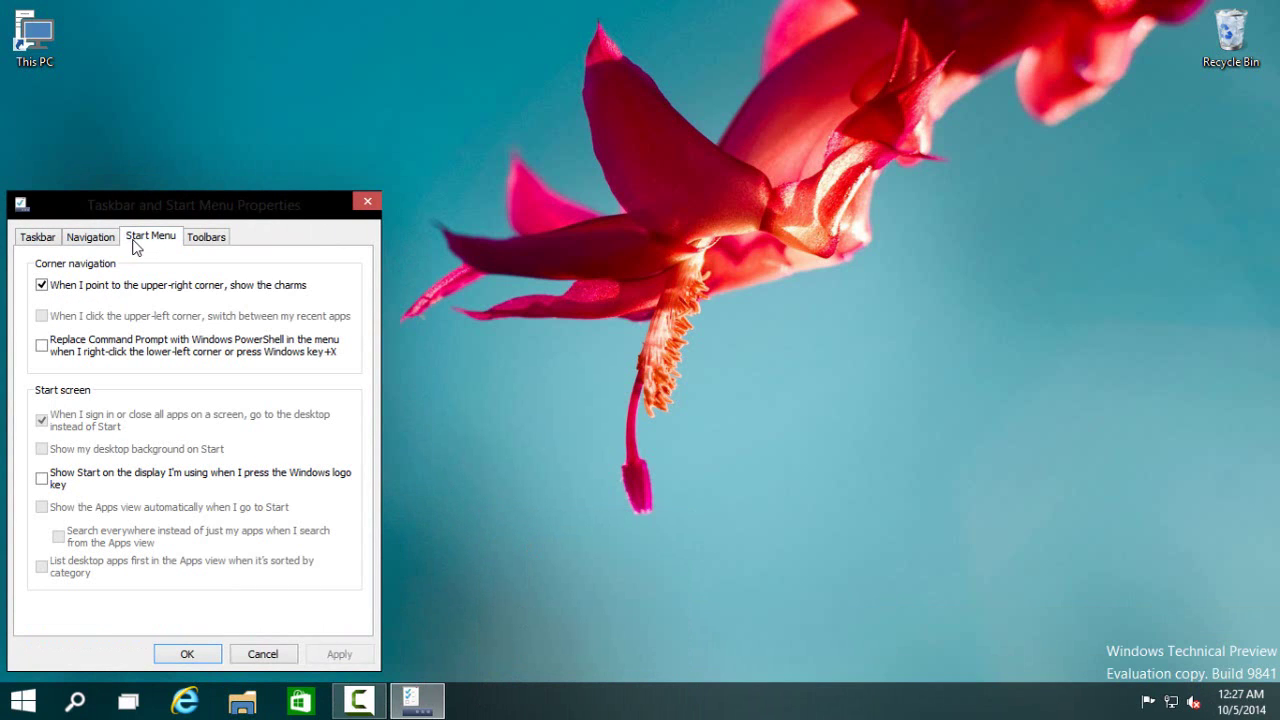
{"action": "left_click", "coordinate": [196, 245]}
{"action": "left_click", "coordinate": [40, 241]}
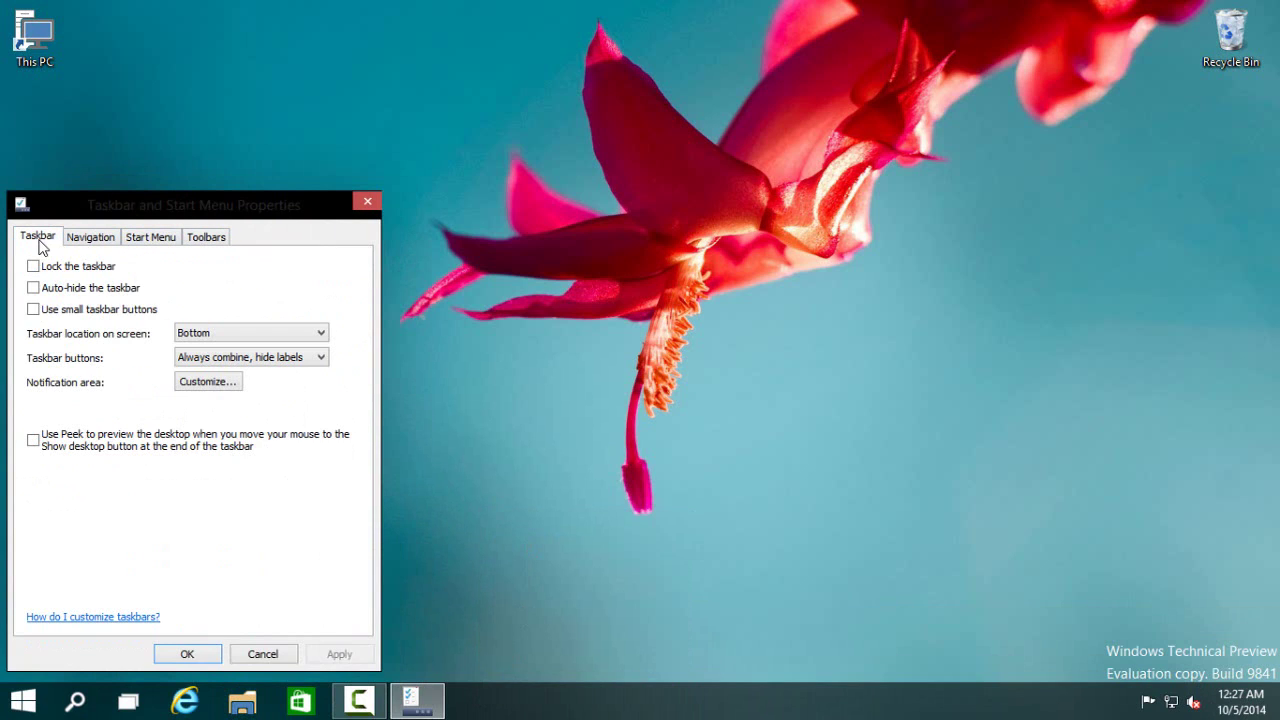
Step: Set the taskbar buttons to Never combine, enable small taskbar buttons, and save the taskbar settings
{"action": "left_click", "coordinate": [226, 360]}
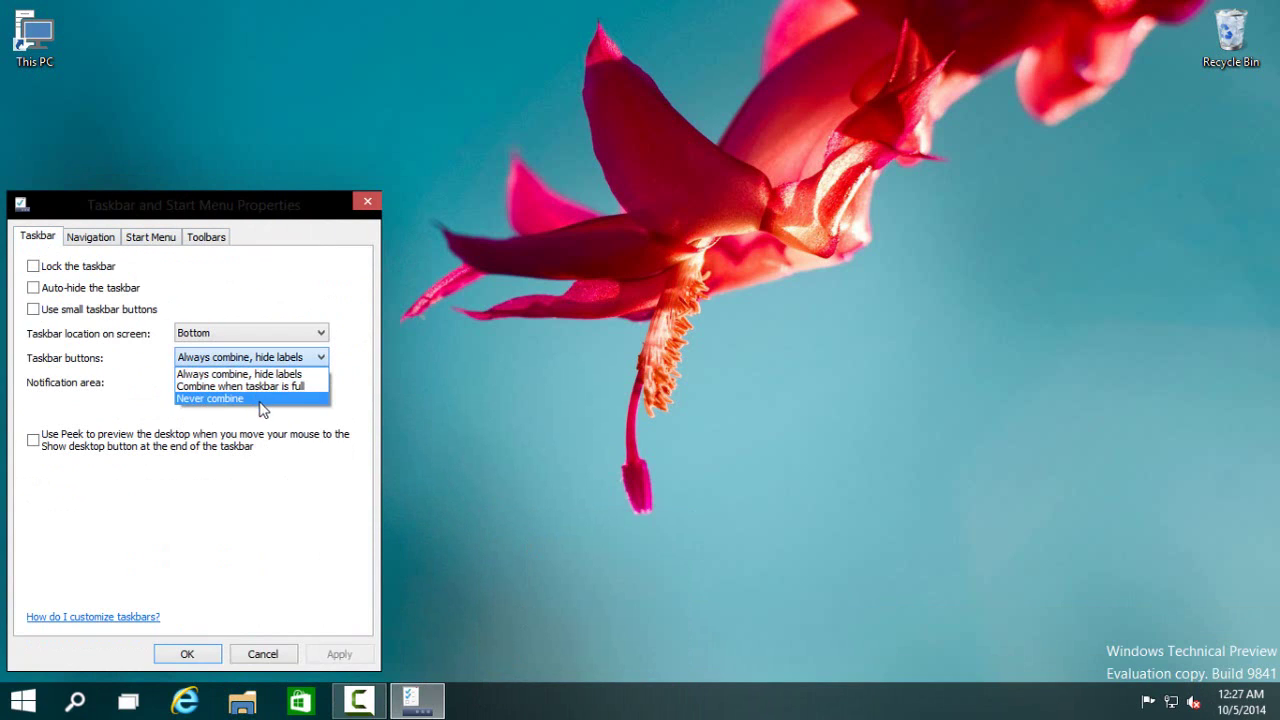
{"action": "left_click", "coordinate": [258, 399]}
{"action": "left_click", "coordinate": [240, 336]}
{"action": "left_click", "coordinate": [238, 336]}
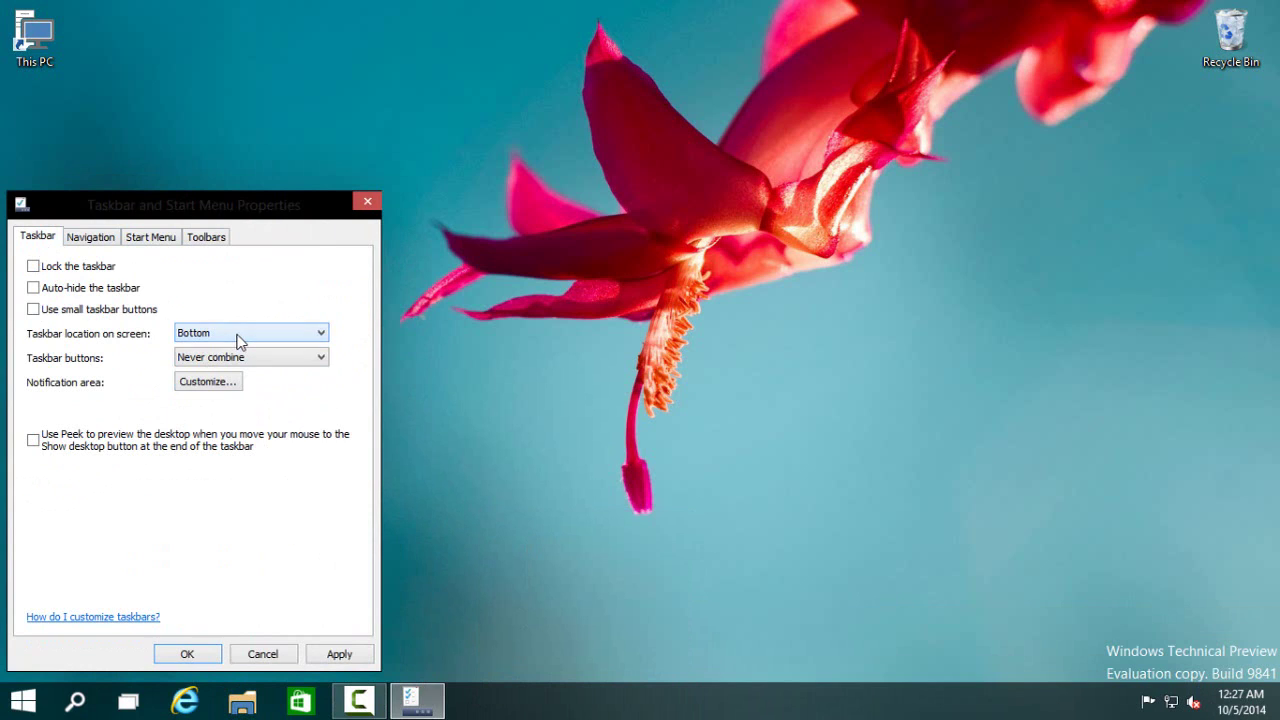
{"action": "left_click", "coordinate": [110, 310]}
{"action": "left_click", "coordinate": [200, 652]}
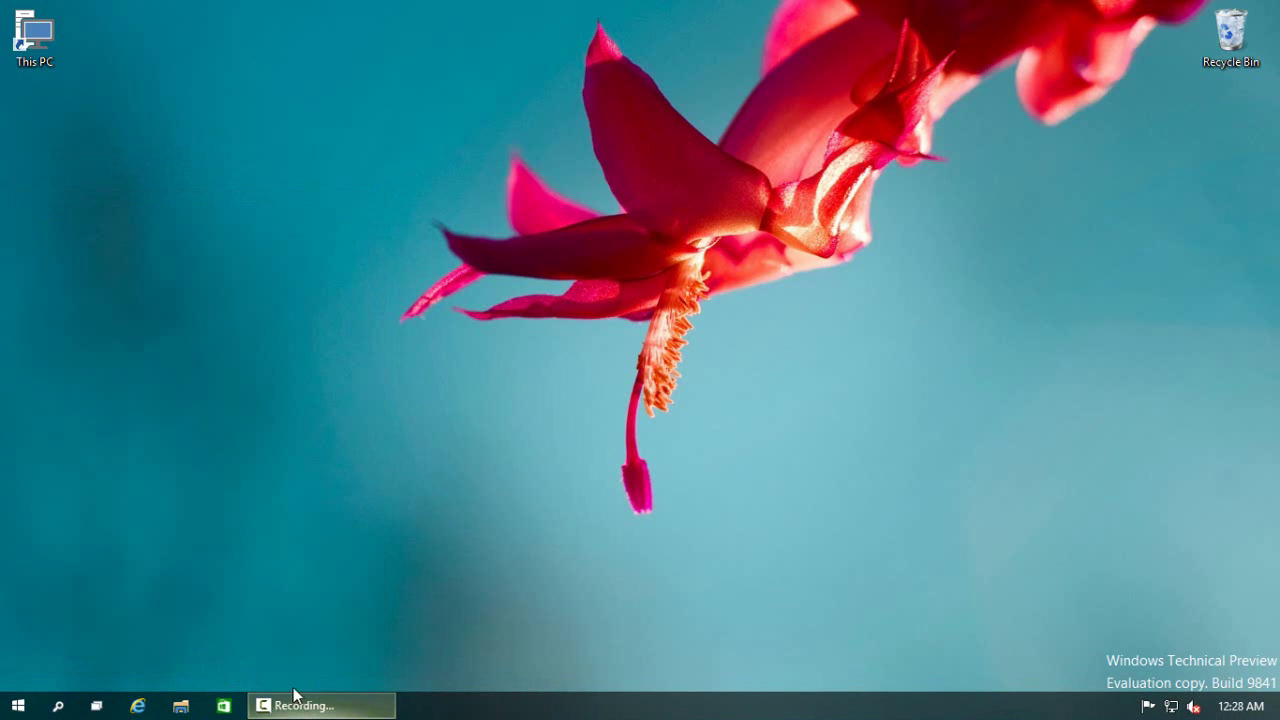
Step: Reopen the taskbar properties, disable small taskbar buttons, and save the change
{"action": "left_click", "coordinate": [25, 710]}
{"action": "left_click", "coordinate": [503, 712]}
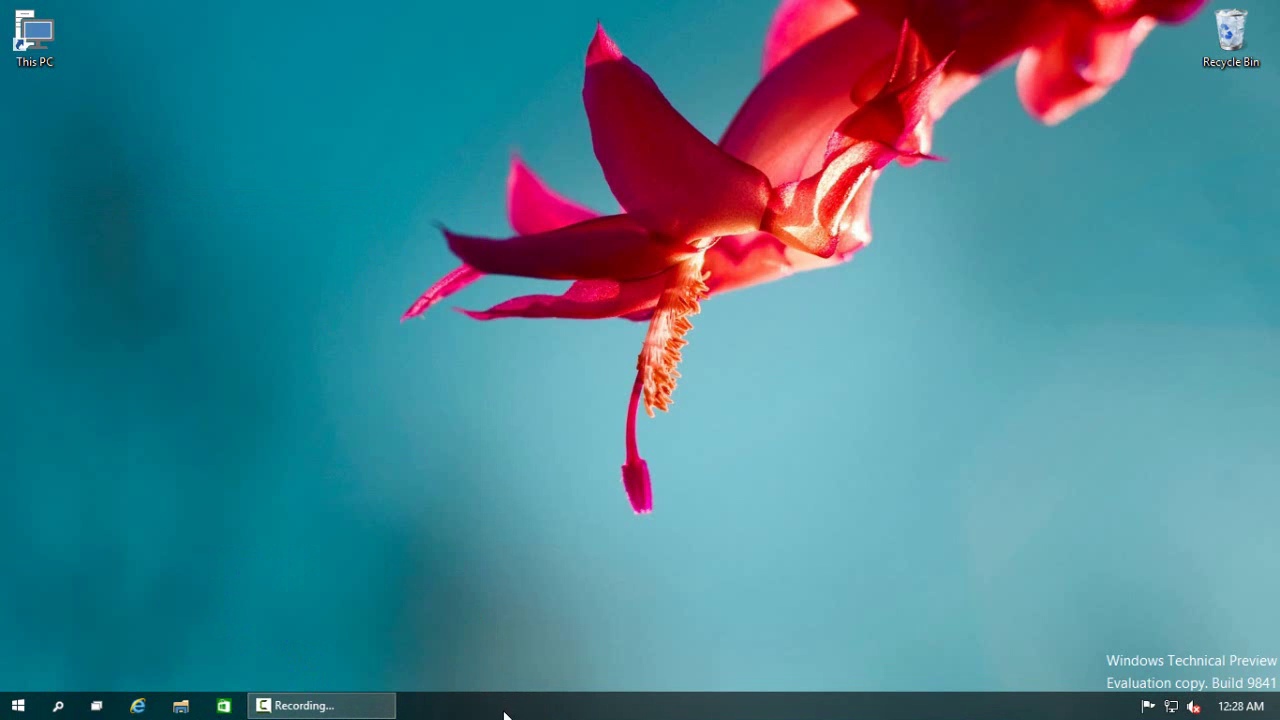
{"action": "right_click", "coordinate": [503, 712]}
{"action": "left_click", "coordinate": [530, 696]}
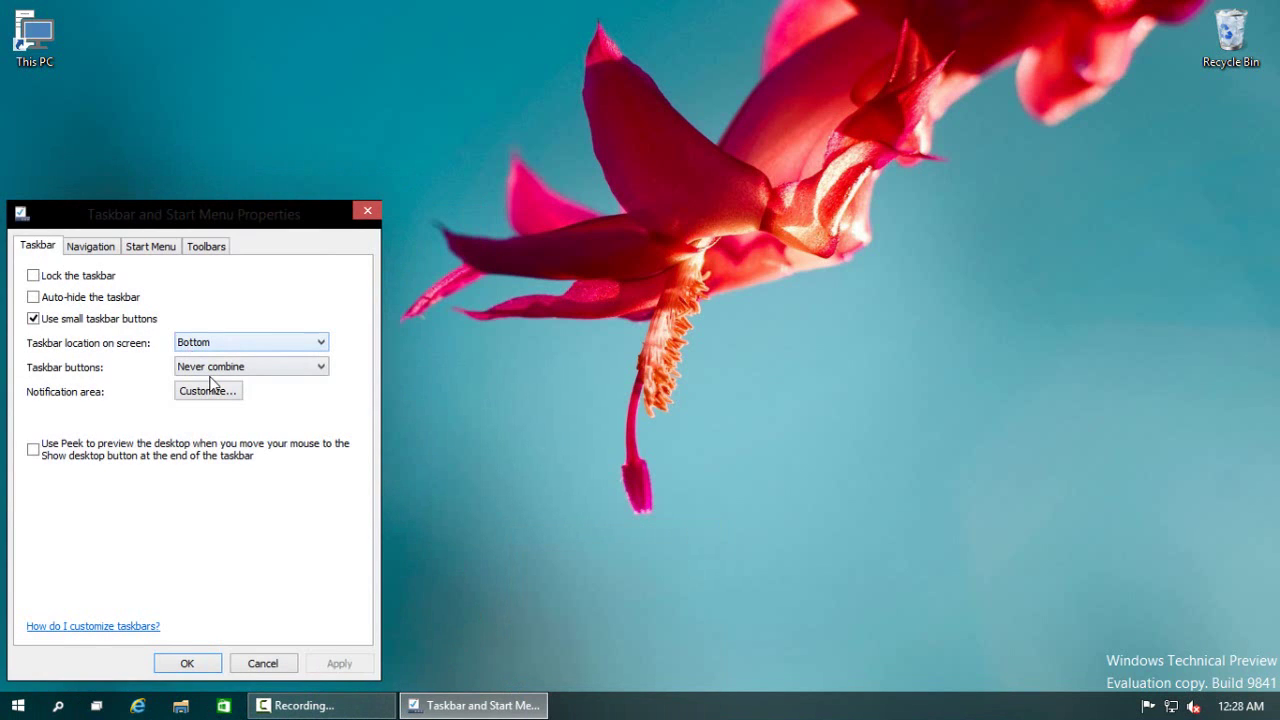
{"action": "left_click", "coordinate": [58, 320]}
{"action": "left_click", "coordinate": [188, 664]}
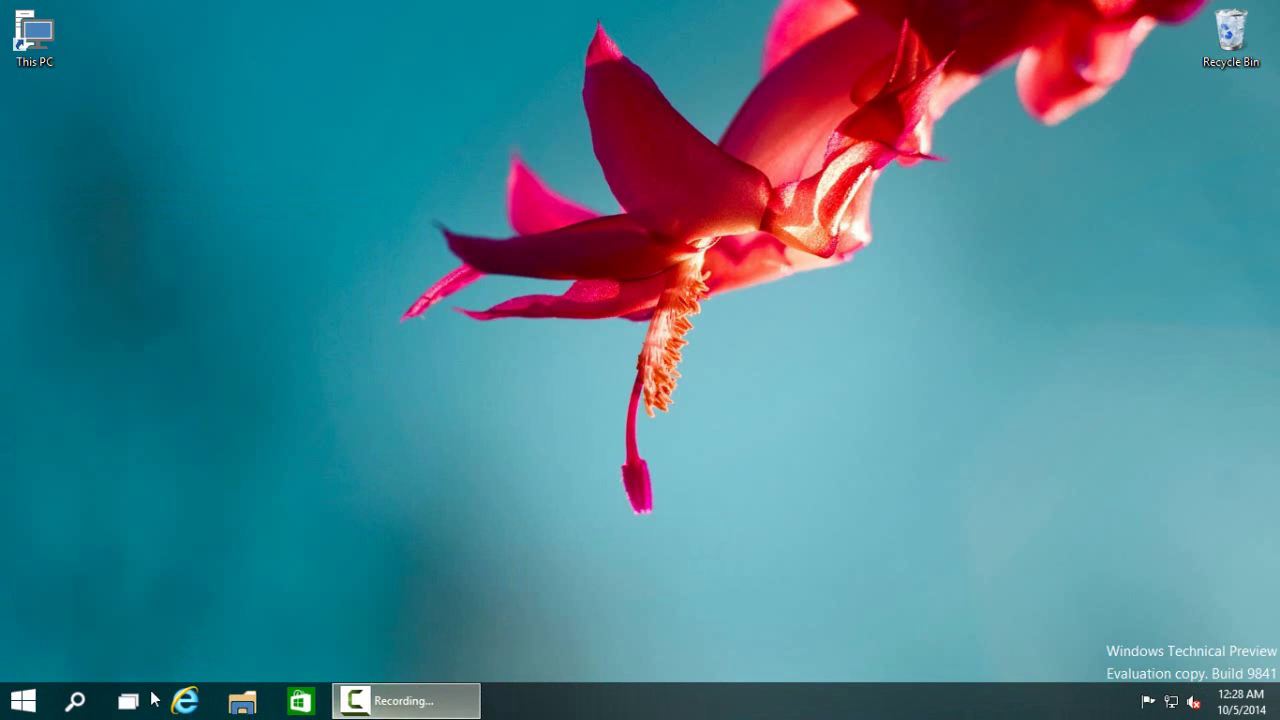
Step: Open File Explorer from the Start menu, restore its window from full screen, and close it
{"action": "left_click", "coordinate": [40, 700]}
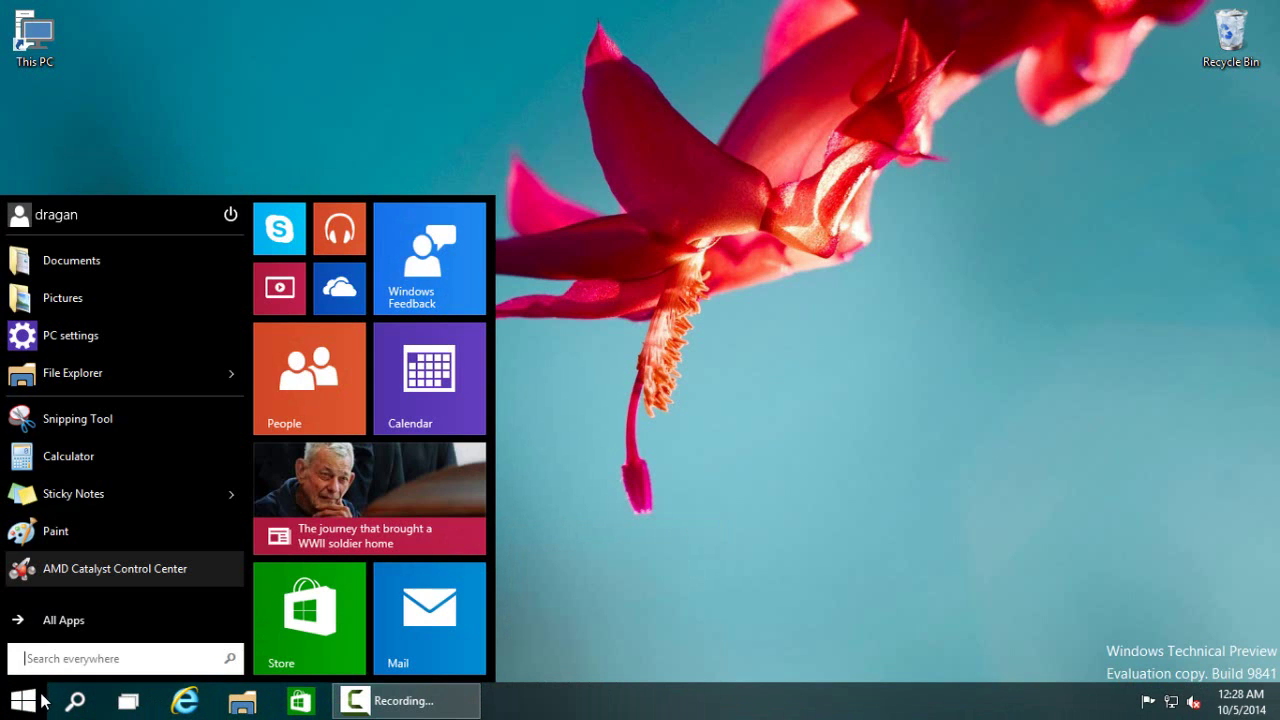
{"action": "left_click", "coordinate": [188, 381]}
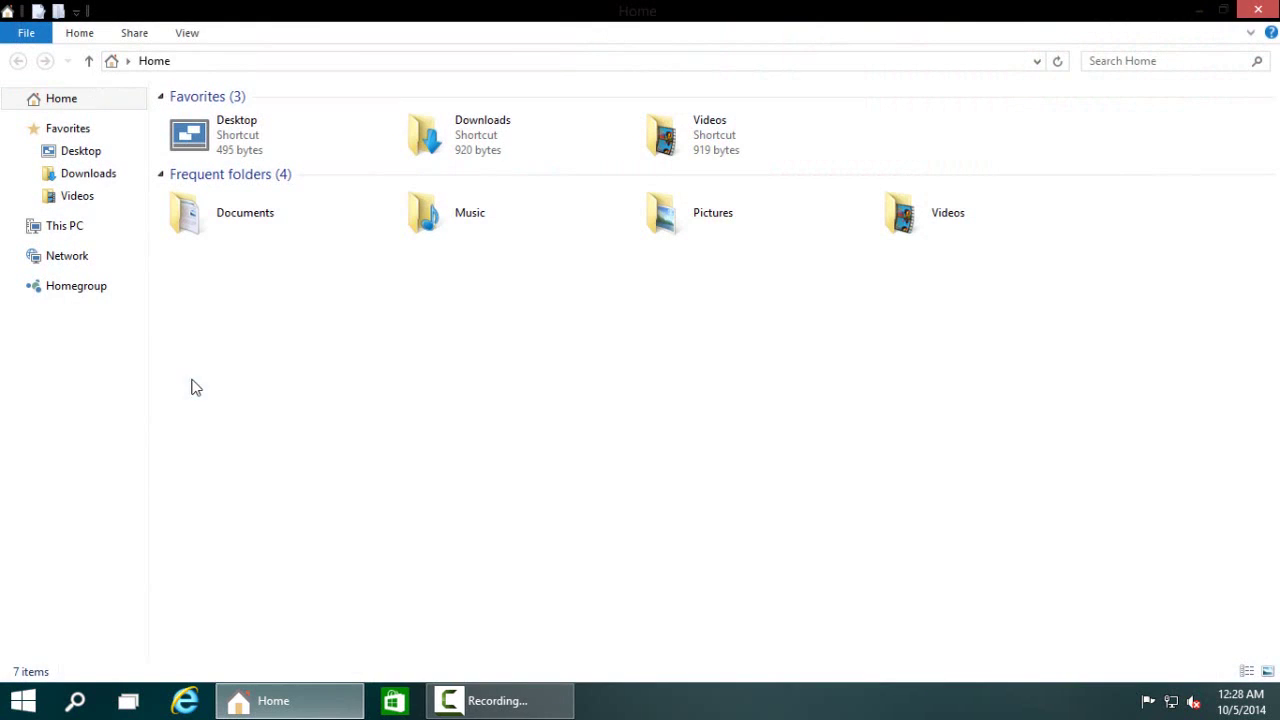
{"action": "left_click_drag", "start_coordinate": [762, 8], "coordinate": [759, 75]}
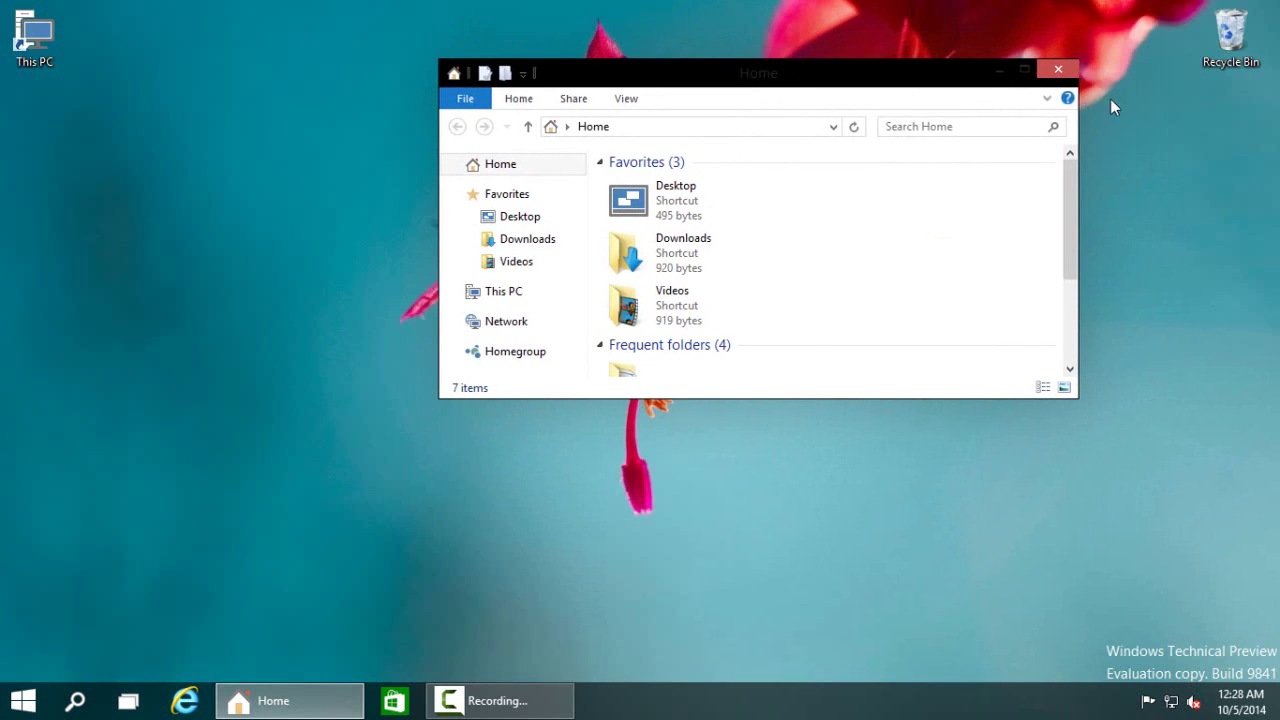
{"action": "left_click", "coordinate": [1057, 72]}
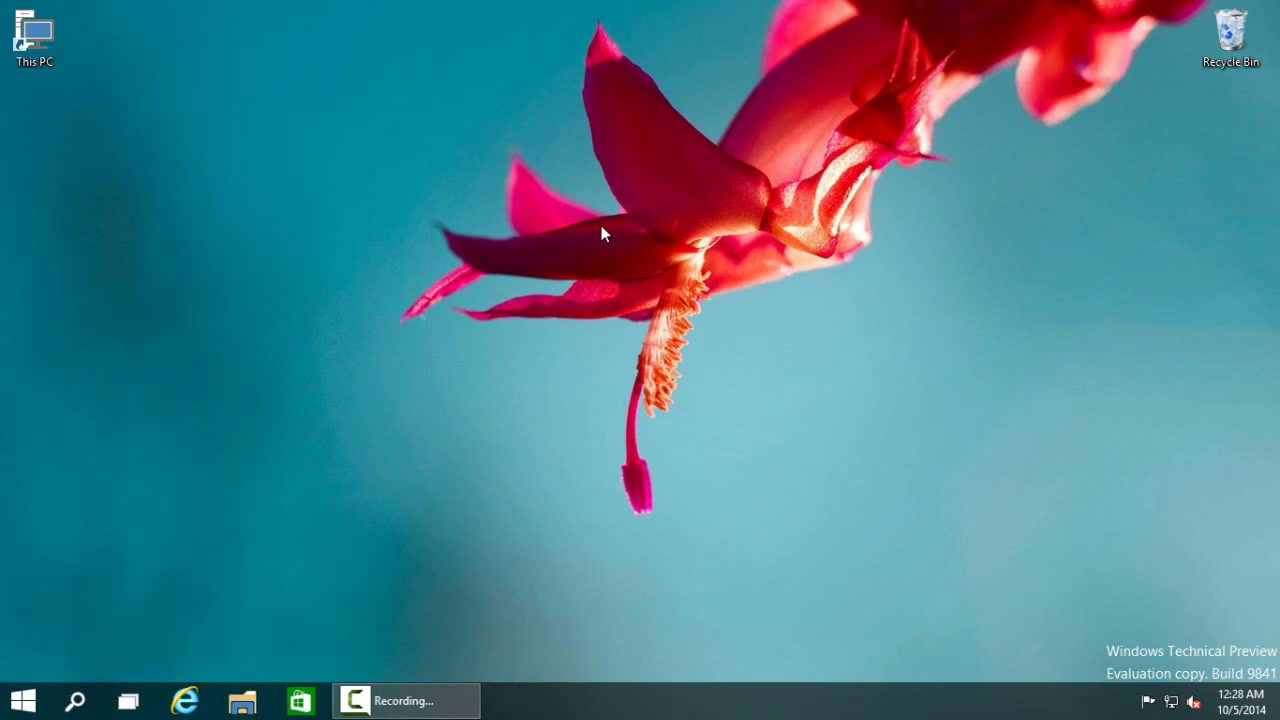
{"action": "right_click", "coordinate": [24, 54]}
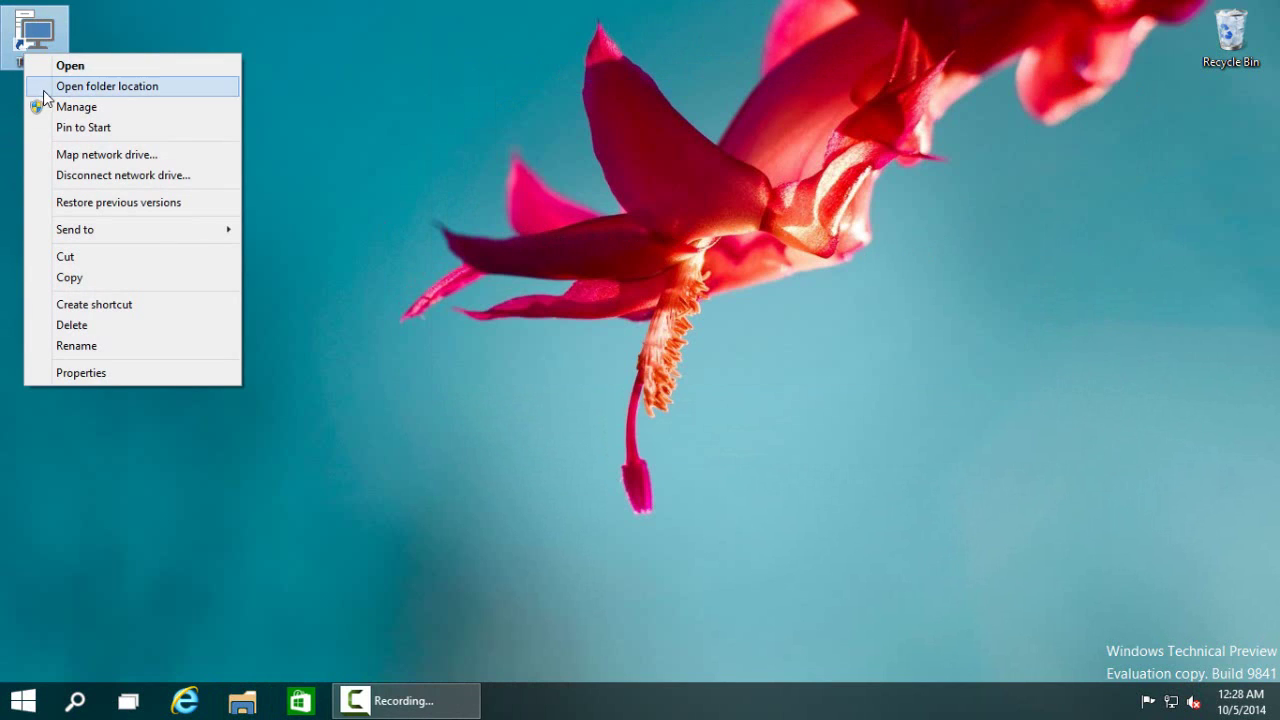
{"action": "left_click", "coordinate": [142, 517]}
Step: Search the Start menu for "control Panel" and open Control Panel
{"action": "key", "text": "super"}
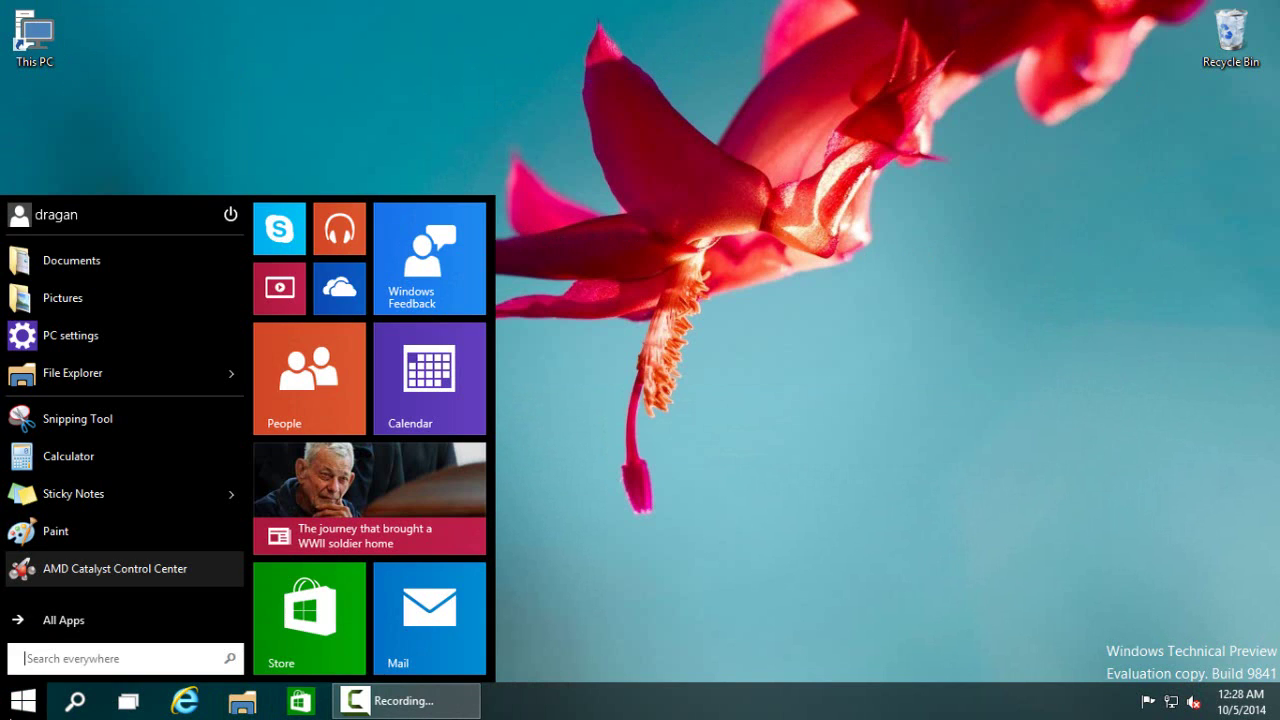
{"action": "left_click", "coordinate": [45, 657]}
{"action": "type", "text": "control Panel"}
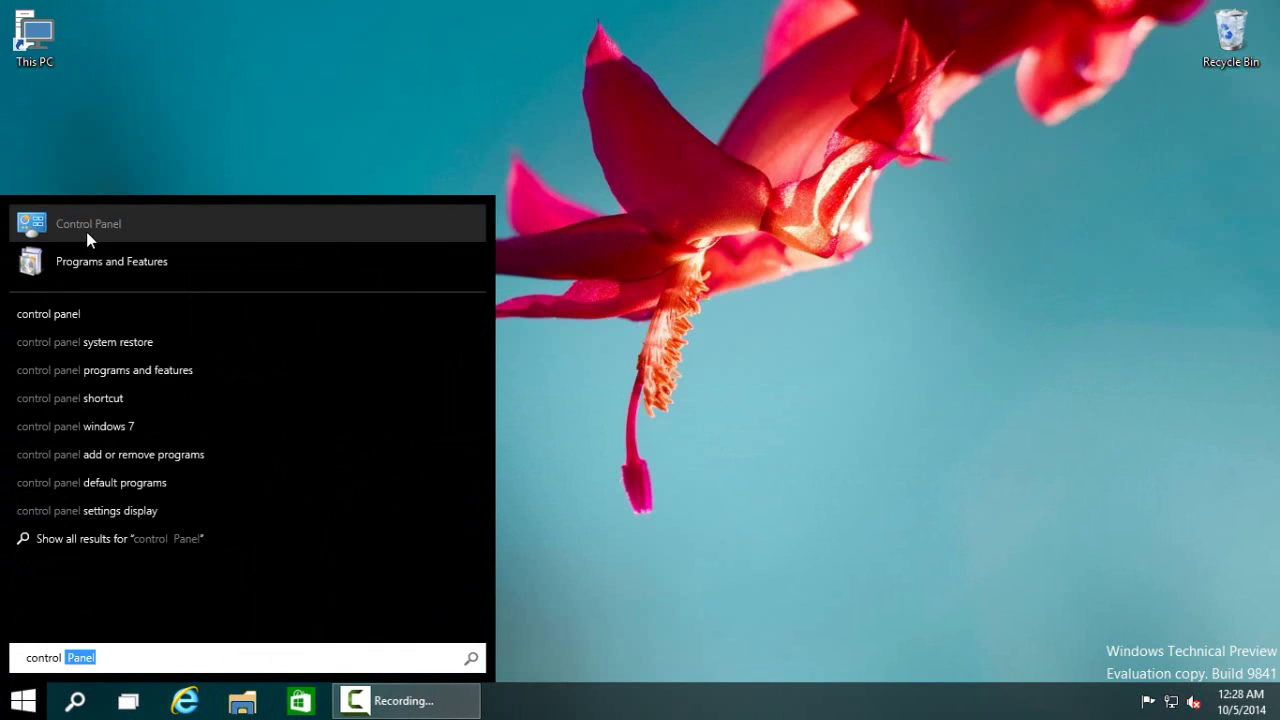
{"action": "left_click", "coordinate": [86, 231]}
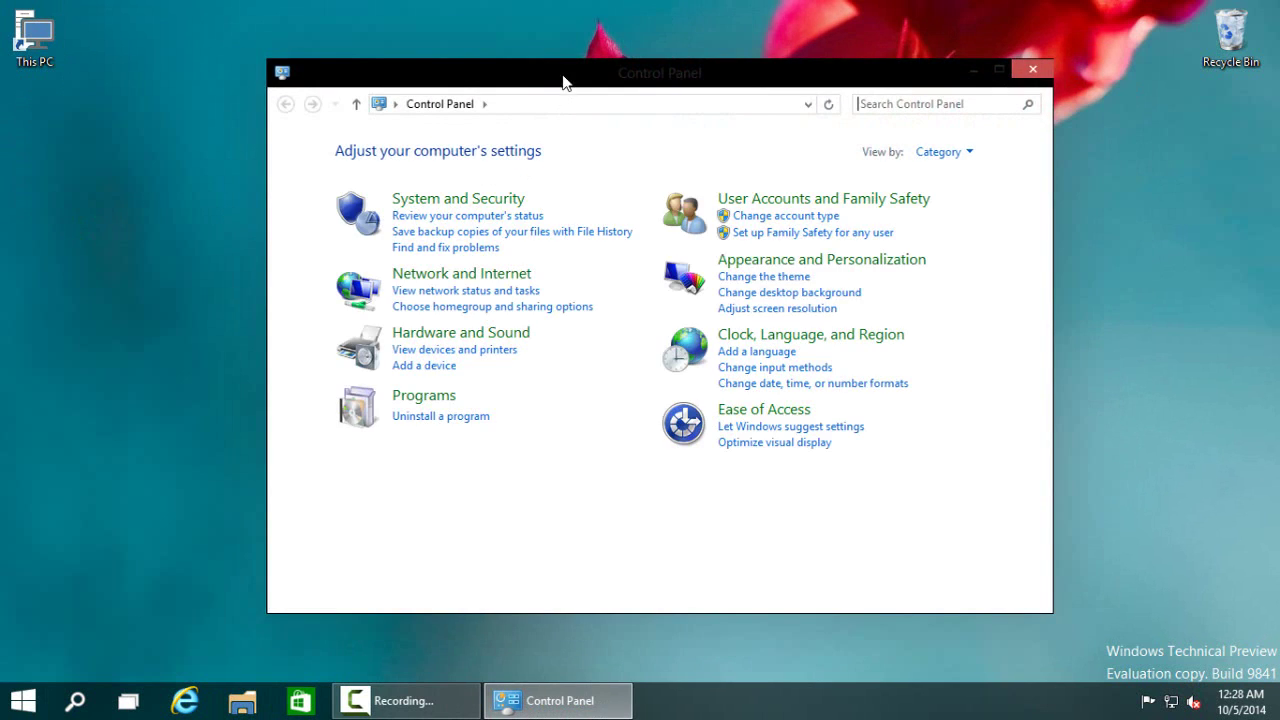
Step: Switch the Control Panel view to Large icons, browse all its items, and close the window
{"action": "left_click", "coordinate": [982, 142]}
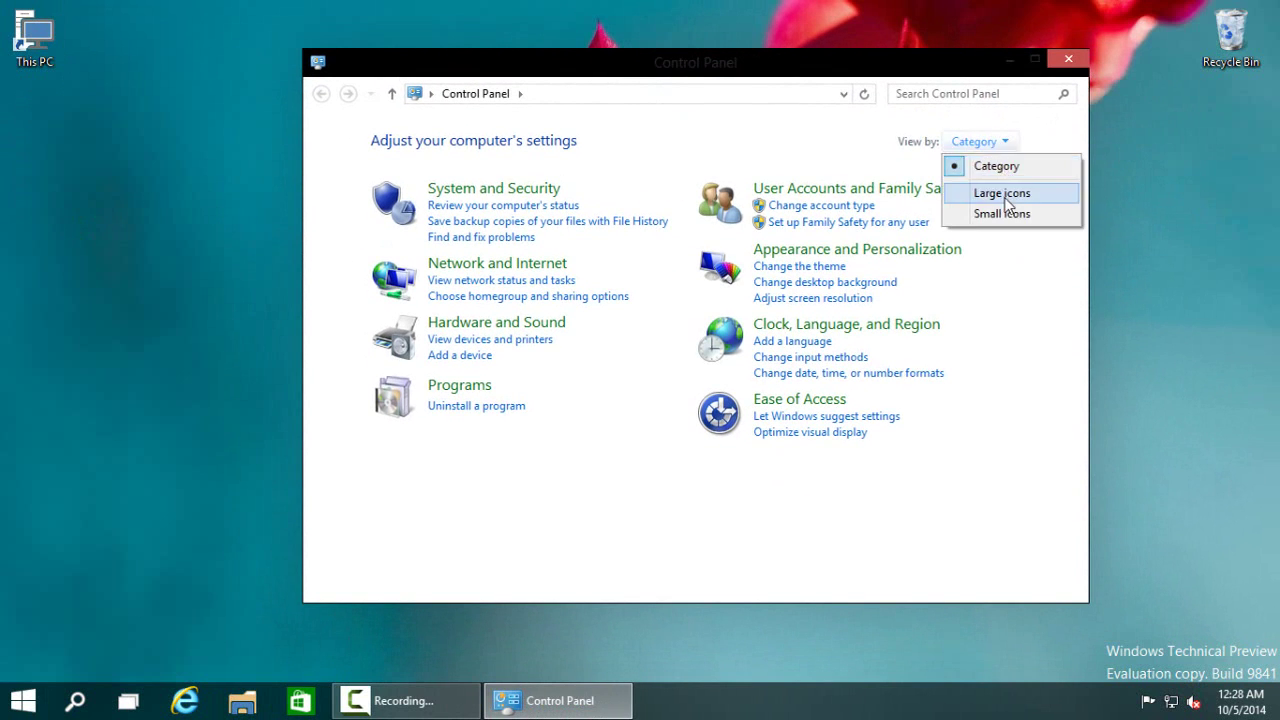
{"action": "left_click", "coordinate": [1002, 193]}
{"action": "scroll", "coordinate": [880, 478], "scroll_direction": "down", "scroll_amount": 2}
{"action": "scroll", "coordinate": [886, 478], "scroll_direction": "up", "scroll_amount": 1}
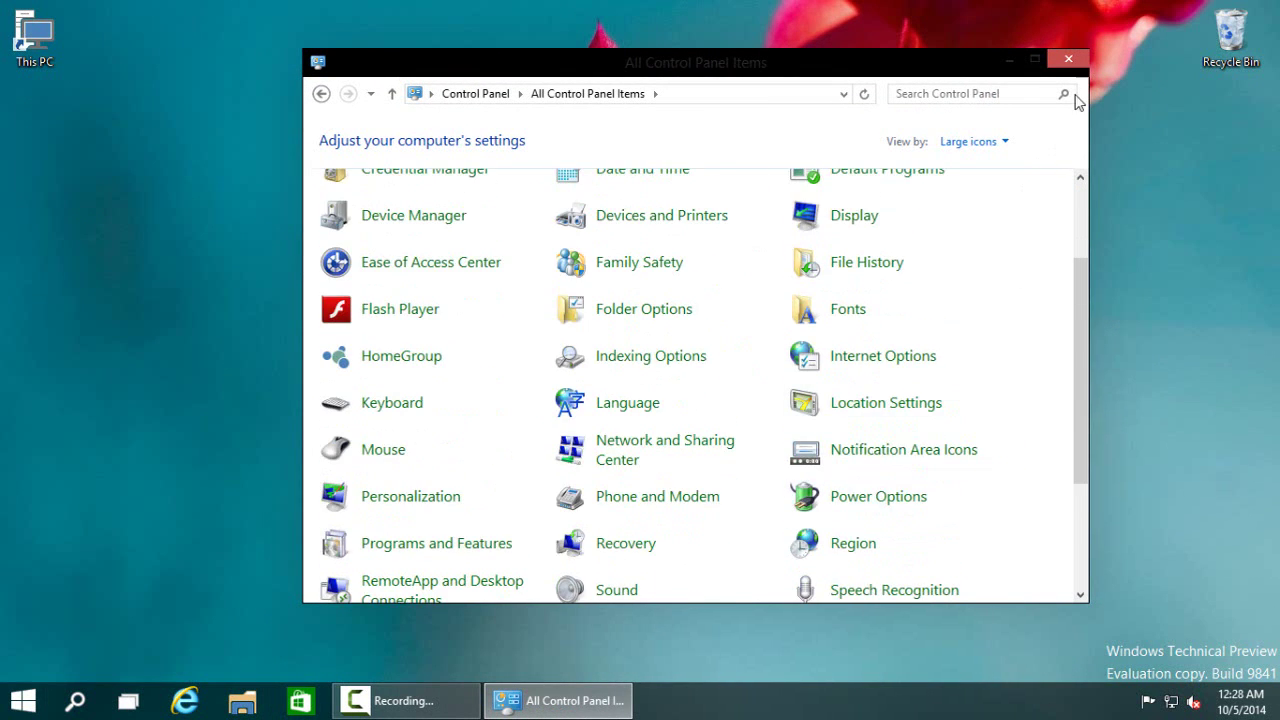
{"action": "left_click", "coordinate": [1068, 59]}
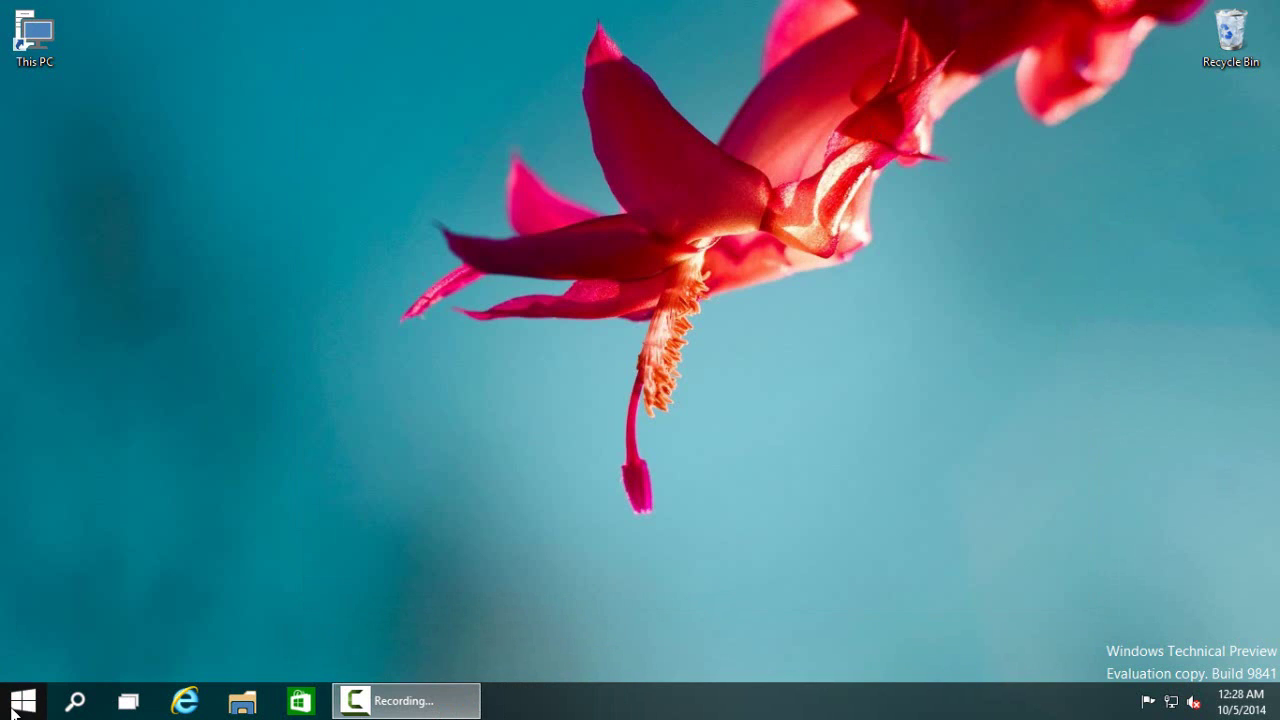
Step: Open the properties of the This PC desktop shortcut, view its General details, and close them
{"action": "left_click", "coordinate": [16, 706]}
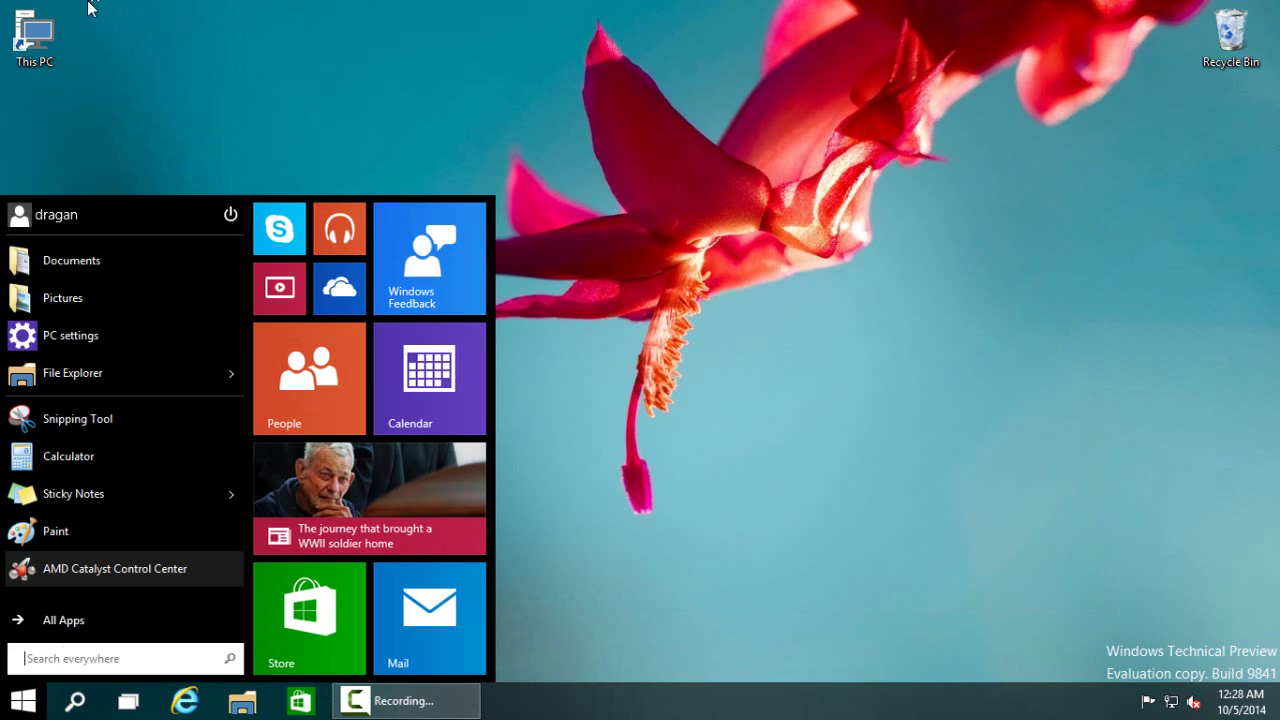
{"action": "right_click", "coordinate": [36, 44]}
{"action": "left_click", "coordinate": [141, 368]}
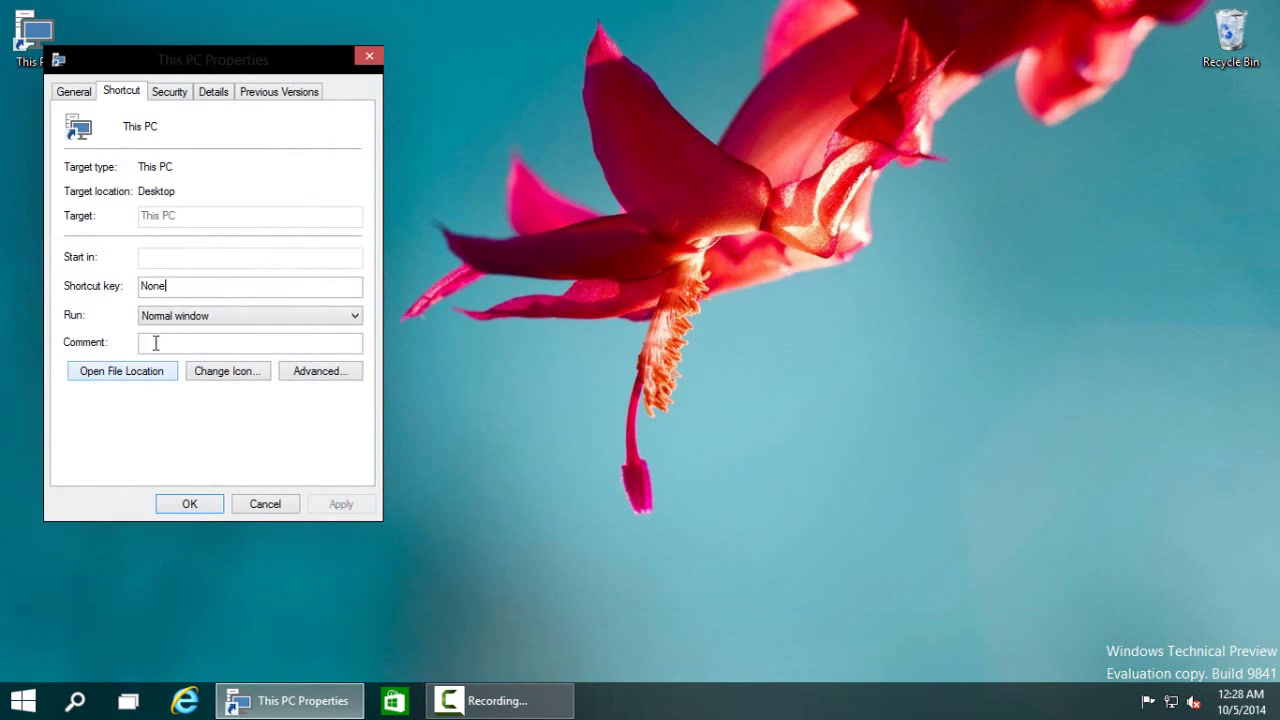
{"action": "left_click", "coordinate": [88, 95]}
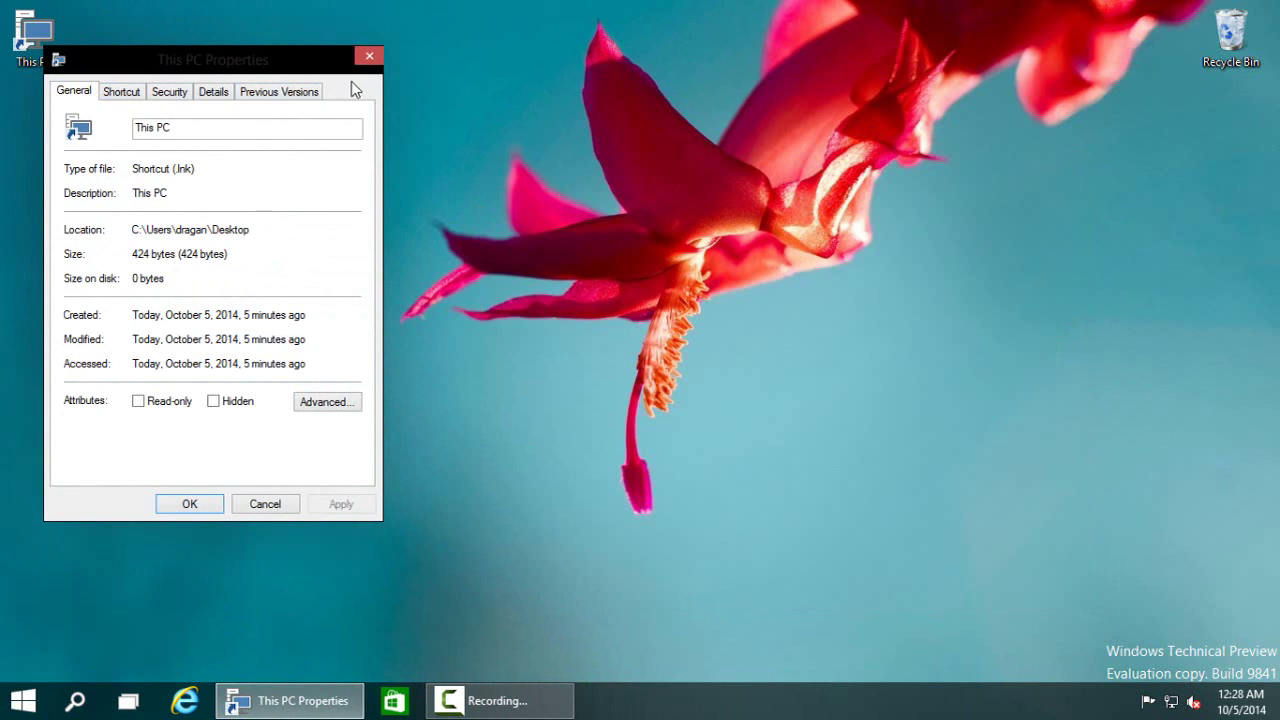
{"action": "left_click", "coordinate": [369, 55]}
Step: Open This PC, show the computer's system information in a maximized window, and close that window
{"action": "double_click", "coordinate": [38, 44]}
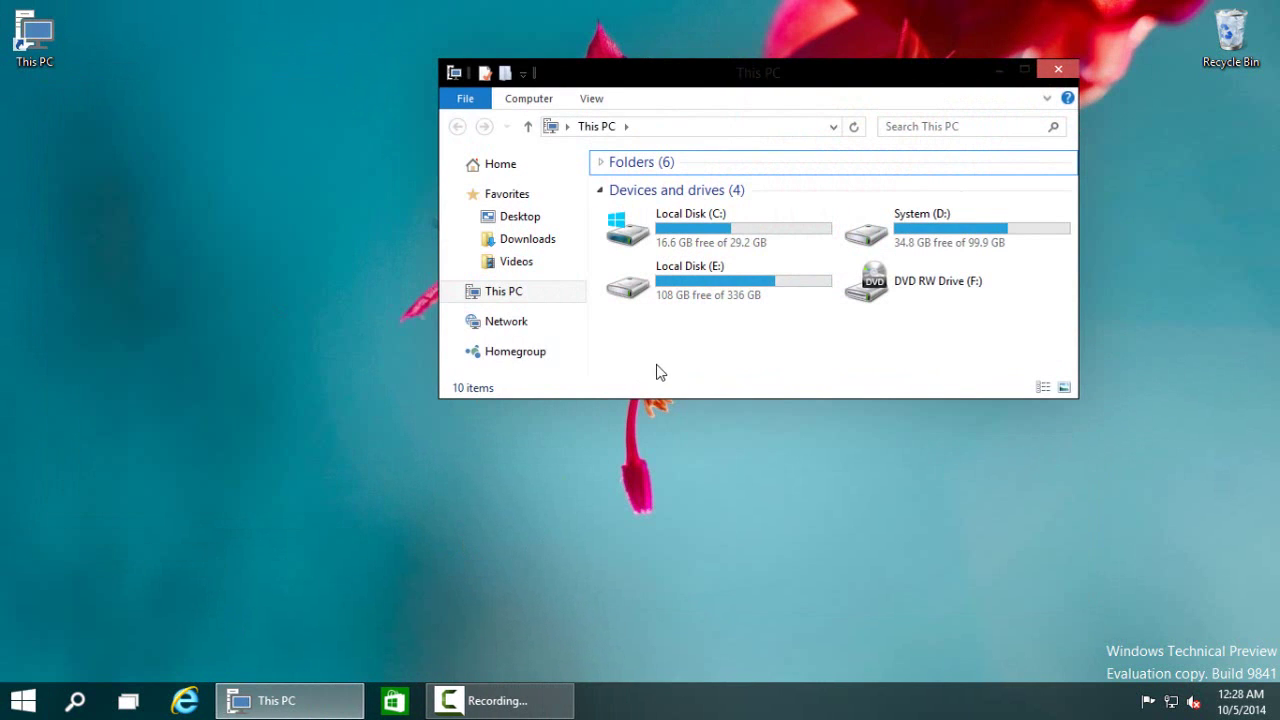
{"action": "right_click", "coordinate": [660, 372]}
{"action": "left_click", "coordinate": [712, 556]}
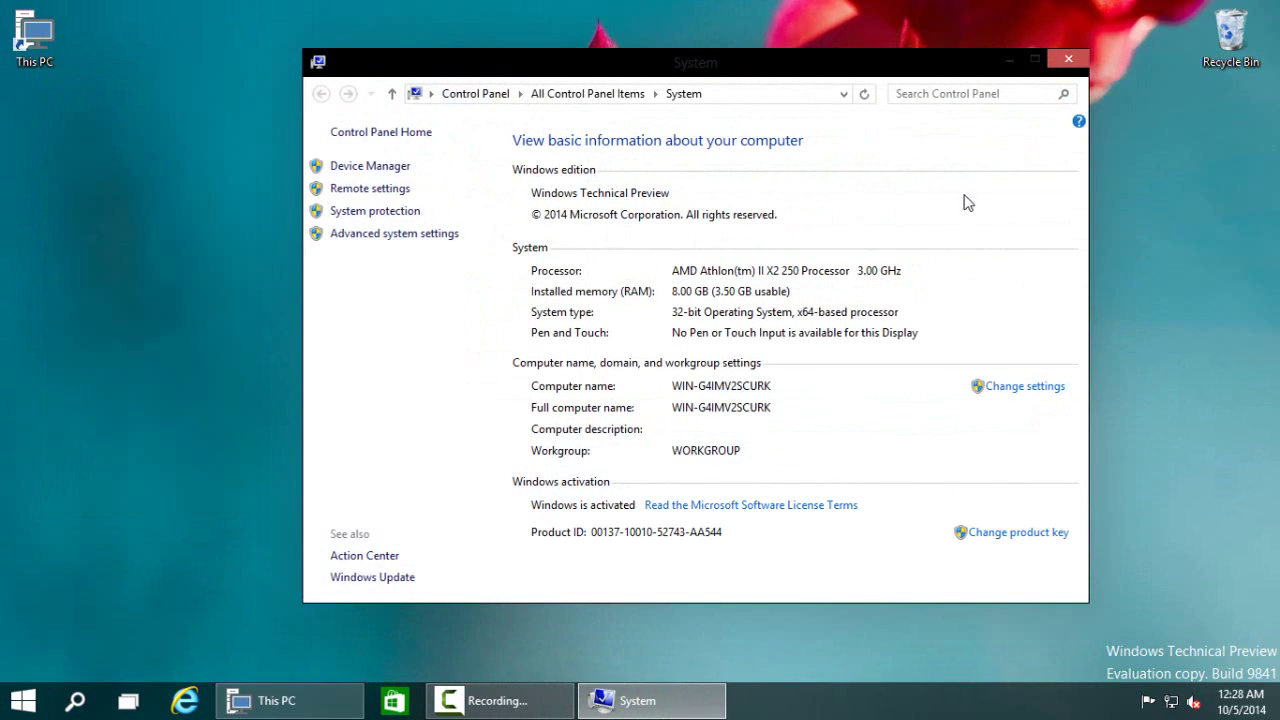
{"action": "left_click", "coordinate": [1035, 59]}
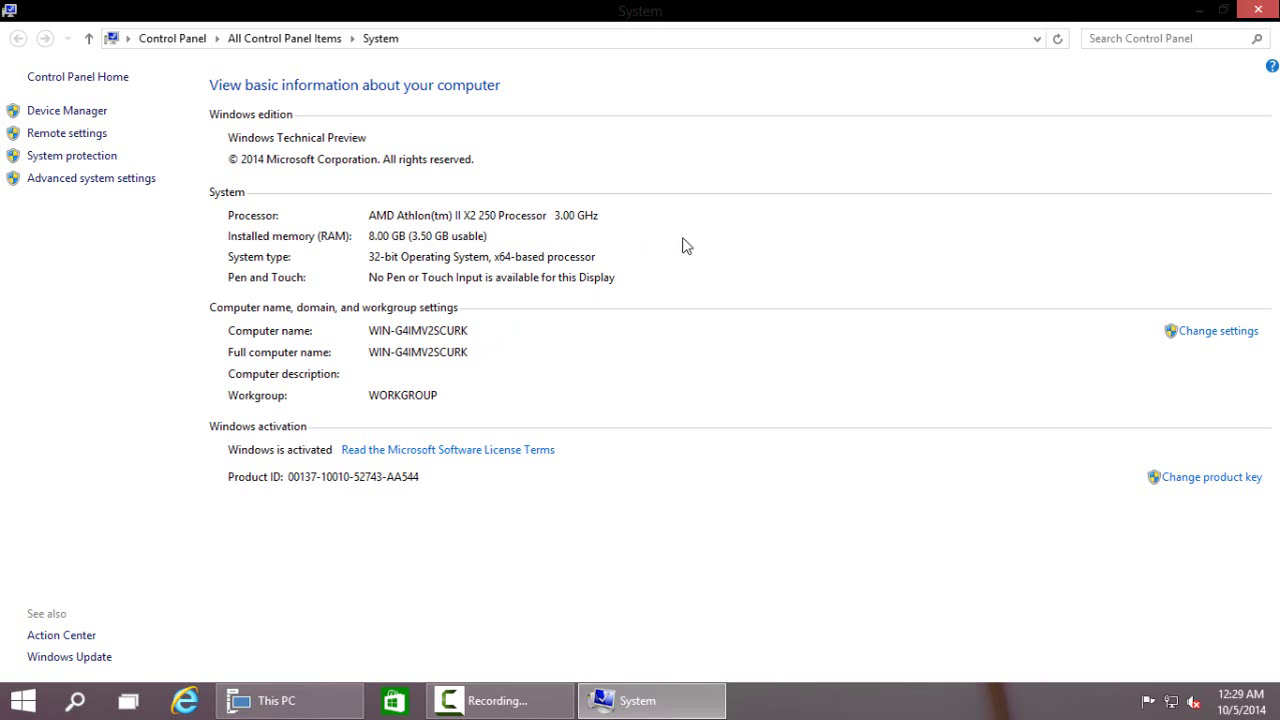
{"action": "left_click", "coordinate": [1259, 10]}
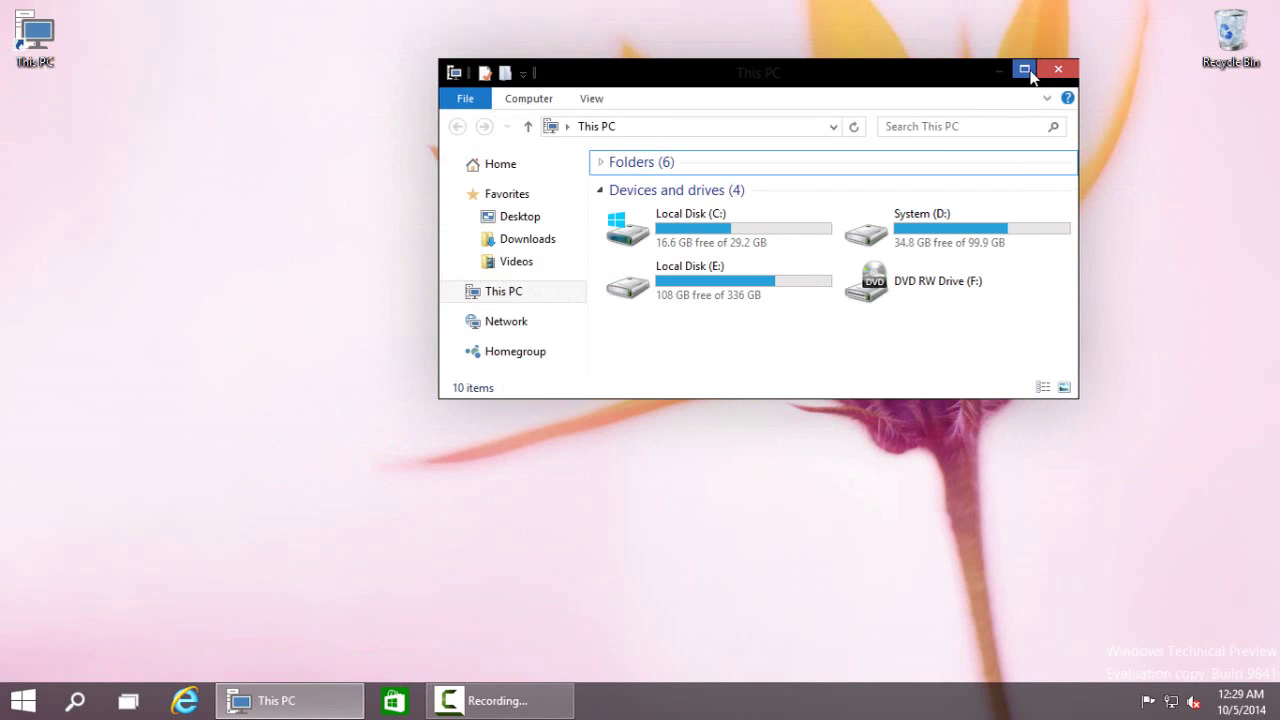
Step: Maximize the This PC window, look at the context menu of its empty area, and close the window
{"action": "left_click", "coordinate": [1031, 63]}
{"action": "right_click", "coordinate": [461, 360]}
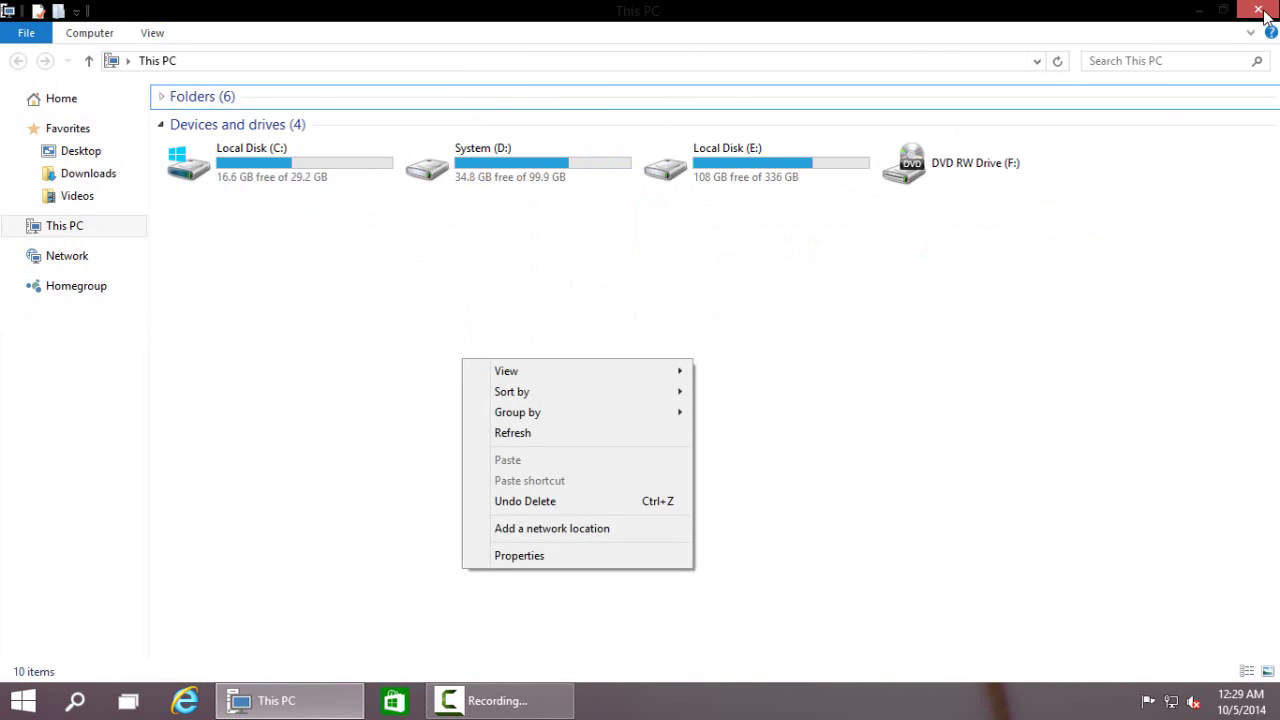
{"action": "left_click", "coordinate": [1259, 10]}
Step: Advance the desktop background twice to the next image of the theme
{"action": "right_click", "coordinate": [358, 303]}
{"action": "left_click", "coordinate": [433, 467]}
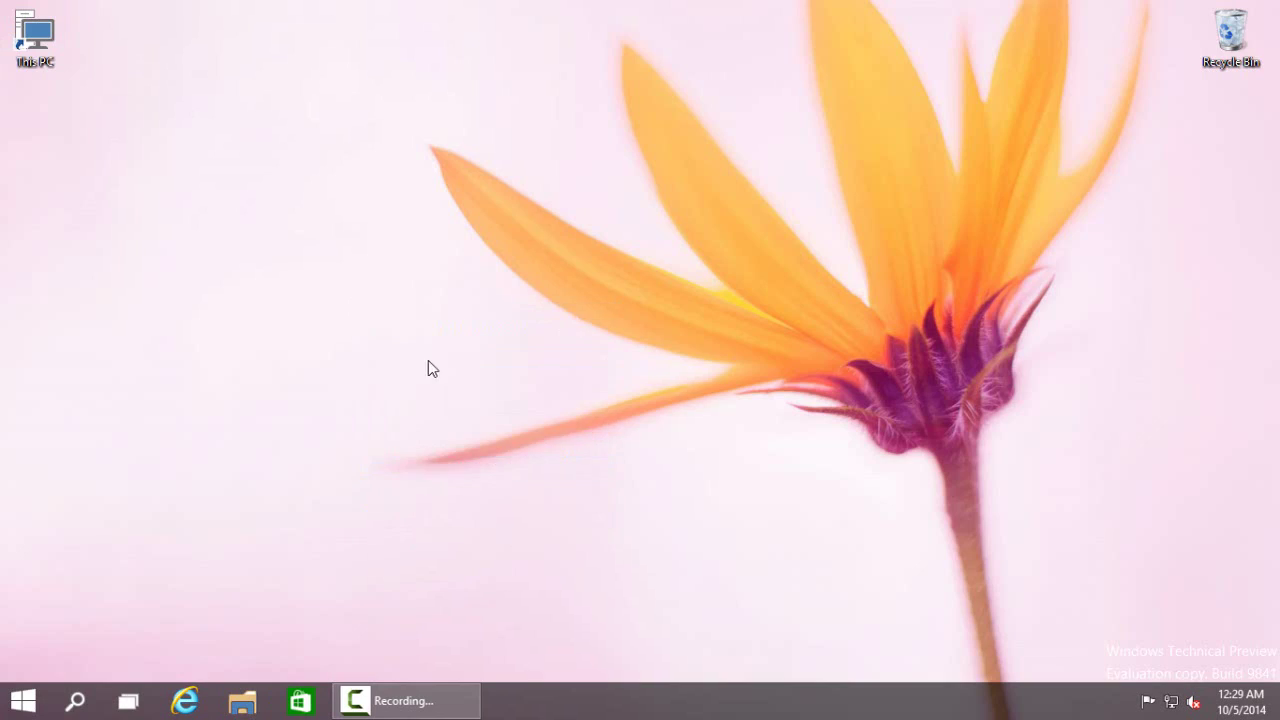
{"action": "right_click", "coordinate": [468, 242]}
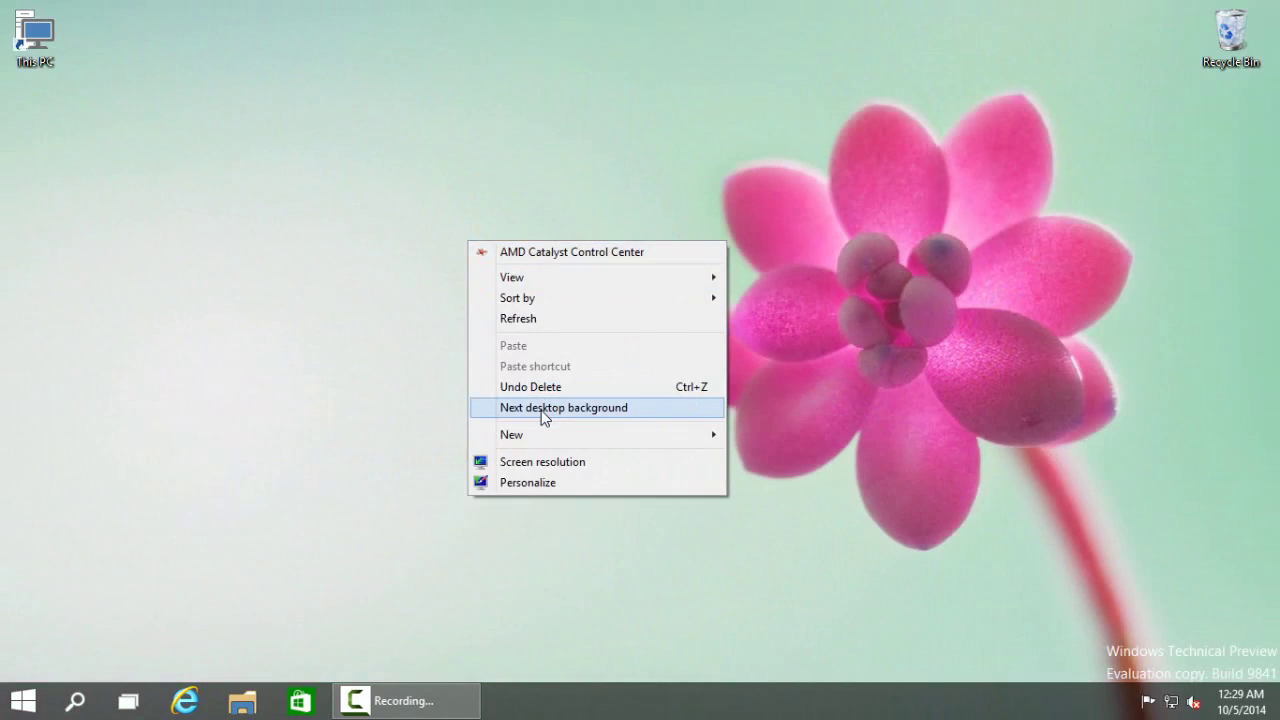
{"action": "left_click", "coordinate": [543, 412]}
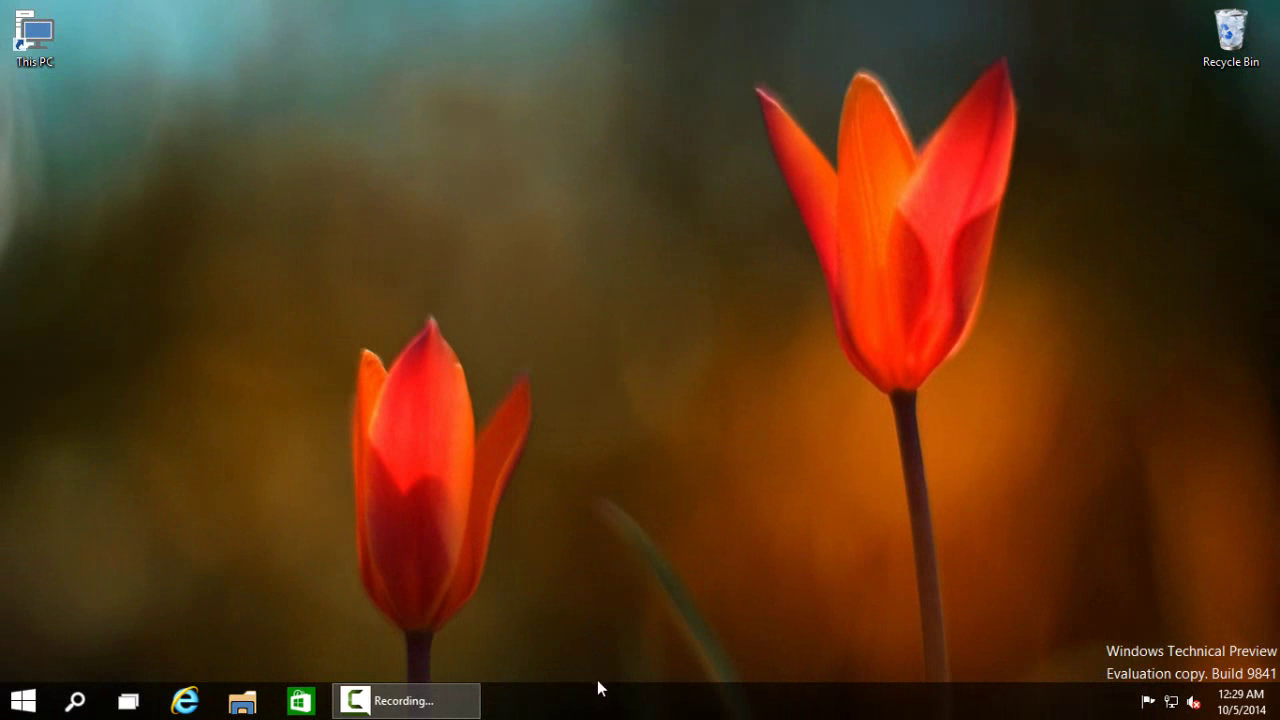
{"action": "left_click_drag", "start_coordinate": [800, 700], "coordinate": [451, 627]}
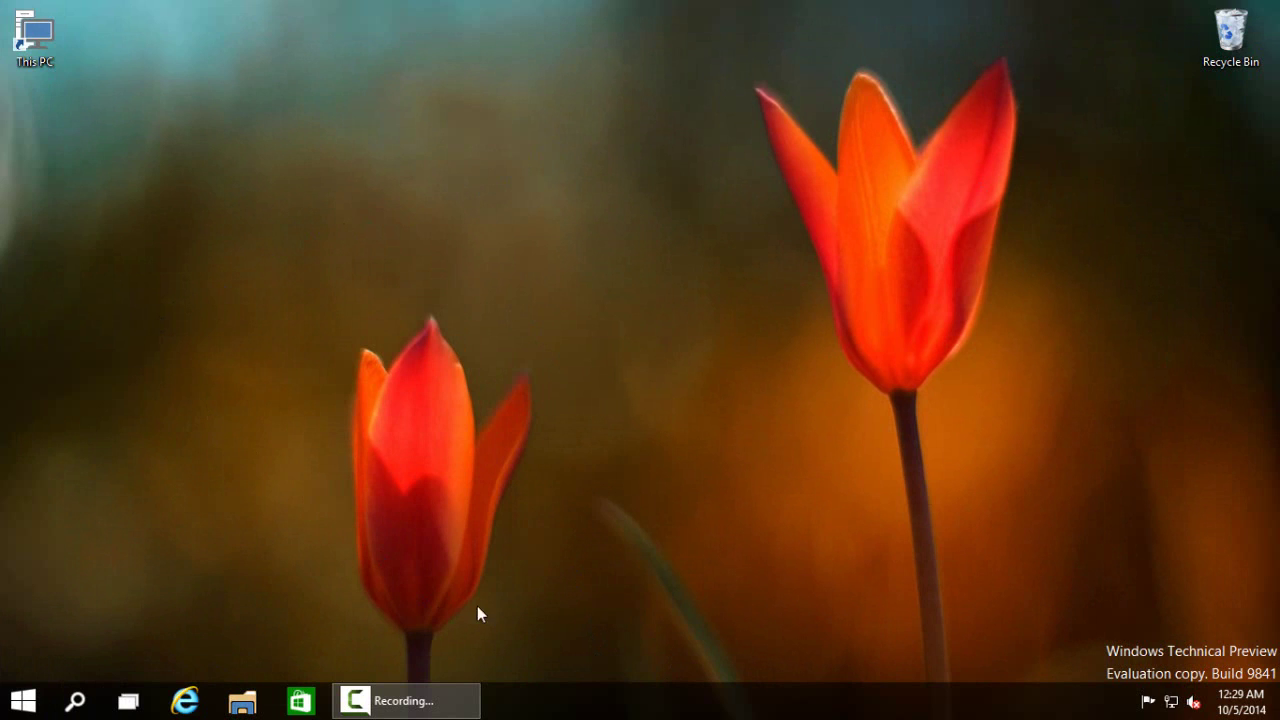